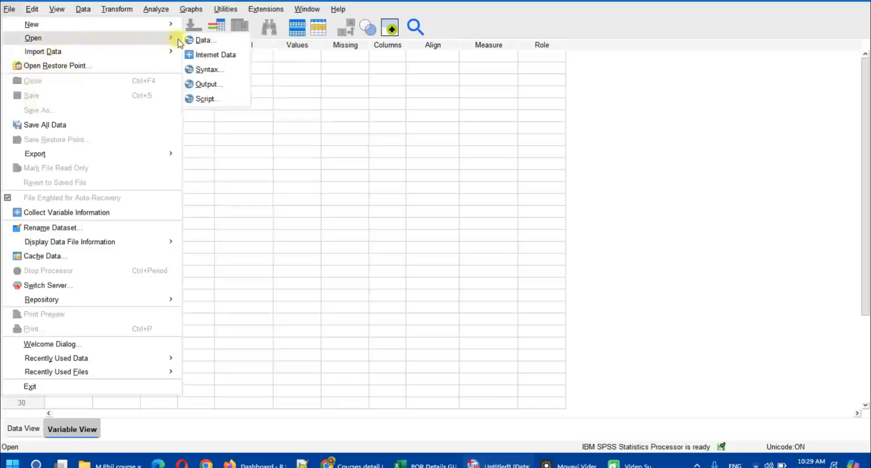
# Open the customer_dbase.sav sample dataset and widen the Label and Values columns in the variable list
pyautogui.click(200, 40)
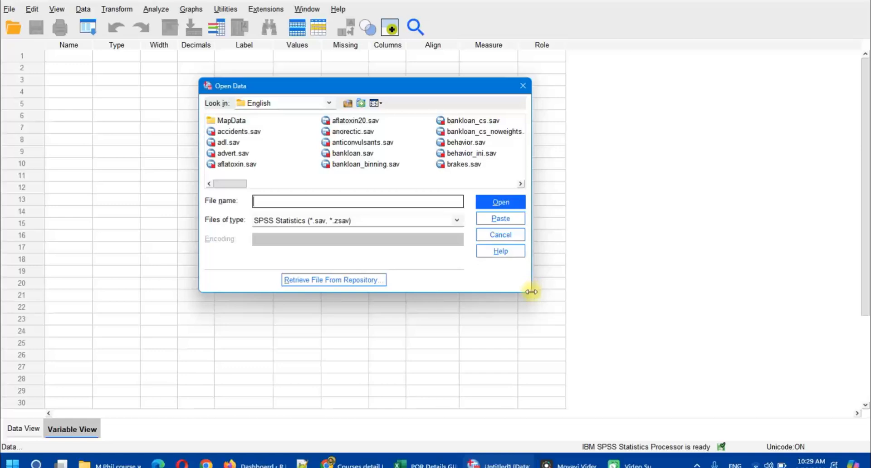
pyautogui.moveTo(531, 285); pyautogui.dragTo(636, 341)
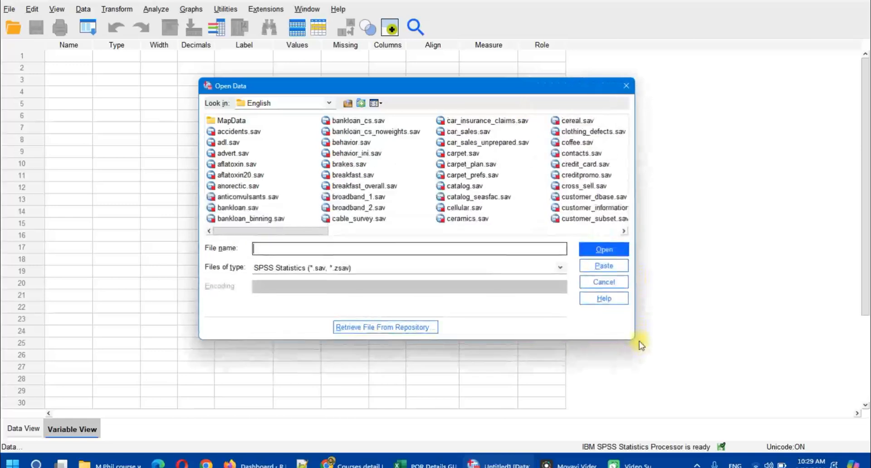
pyautogui.moveTo(297, 230); pyautogui.dragTo(354, 239)
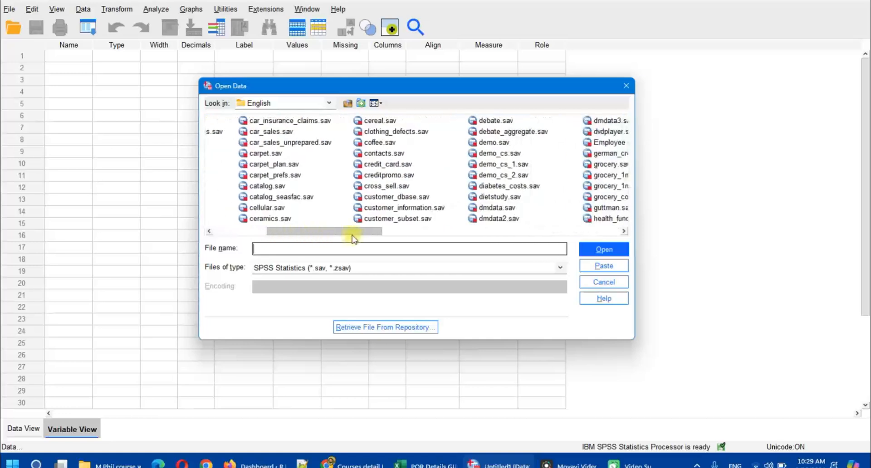
pyautogui.click(391, 196)
pyautogui.click(603, 249)
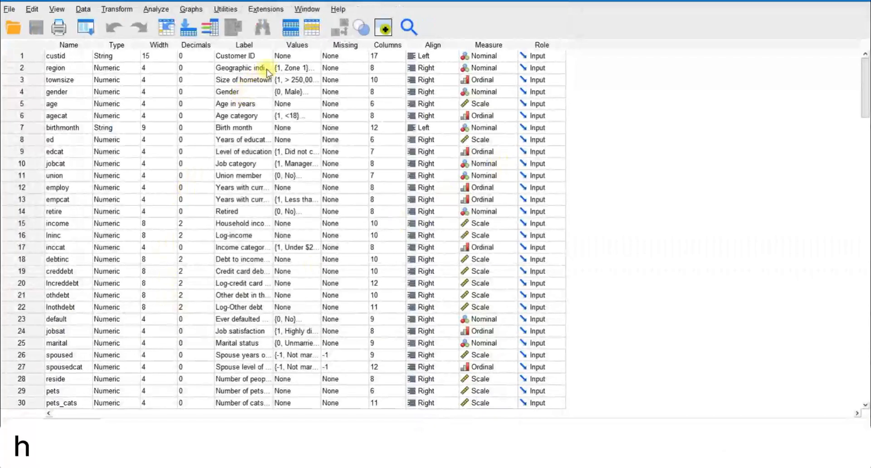
pyautogui.moveTo(274, 44); pyautogui.dragTo(485, 44)
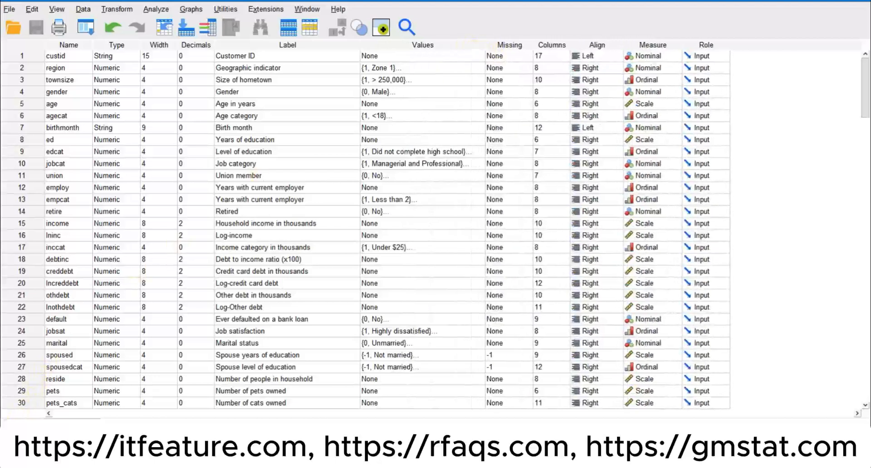
# Check the first and last customer records in the data, plus the end of the variable definitions list
pyautogui.click(22, 424)
pyautogui.click(74, 327)
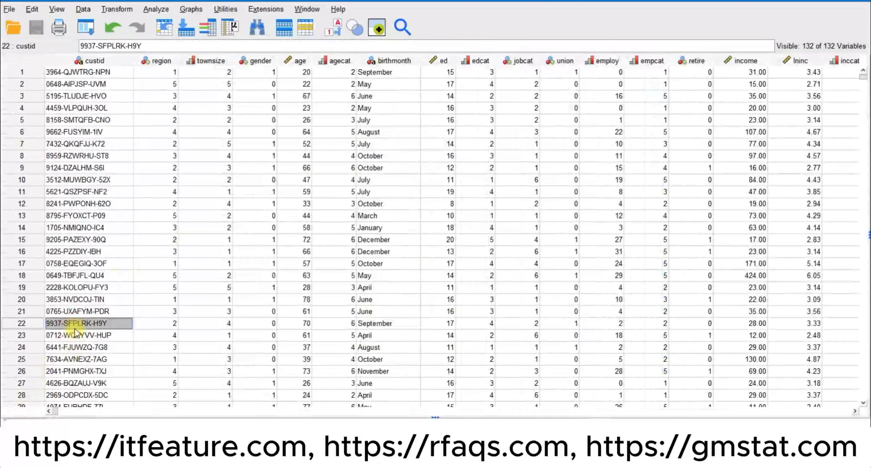
pyautogui.hotkey('ctrl', 'Down')
pyautogui.hotkey('ctrl', 'Up')
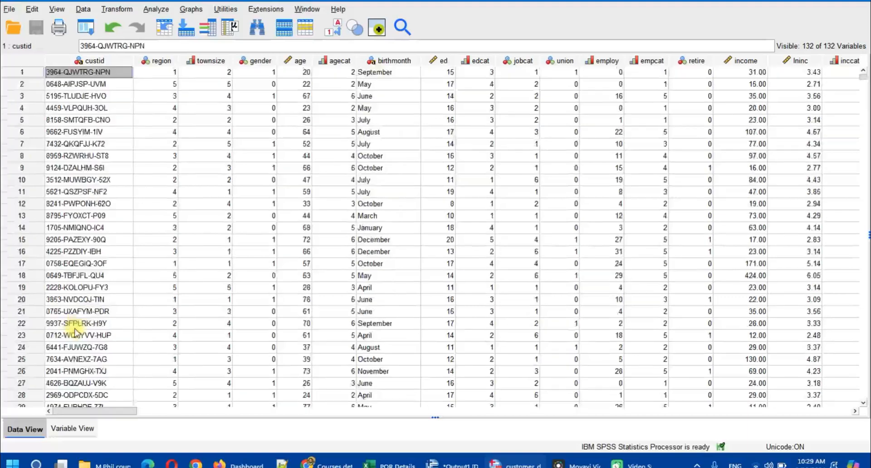
pyautogui.click(72, 429)
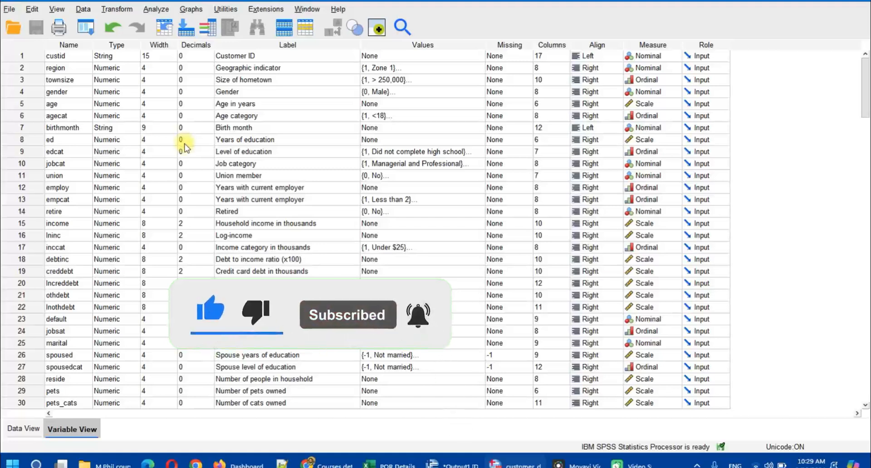
pyautogui.click(68, 166)
pyautogui.hotkey('ctrl', 'Down')
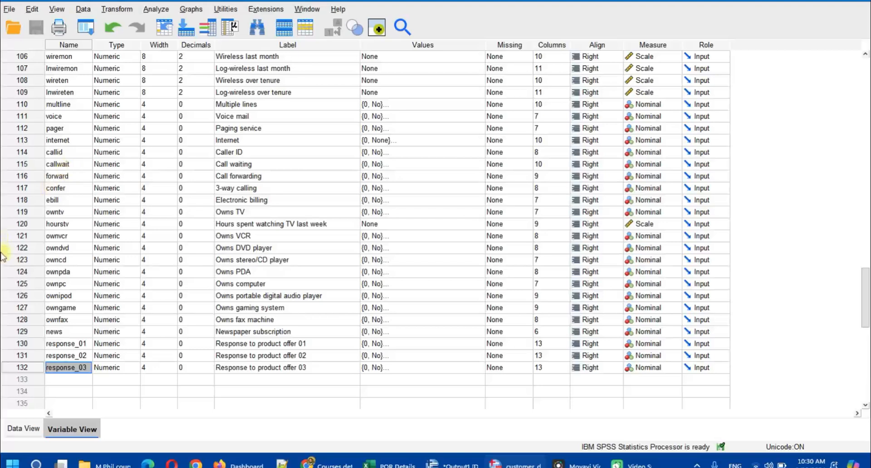
# Examine the recorded cases in the data grid, moving from the gender column down through the birthmonth values
pyautogui.click(21, 434)
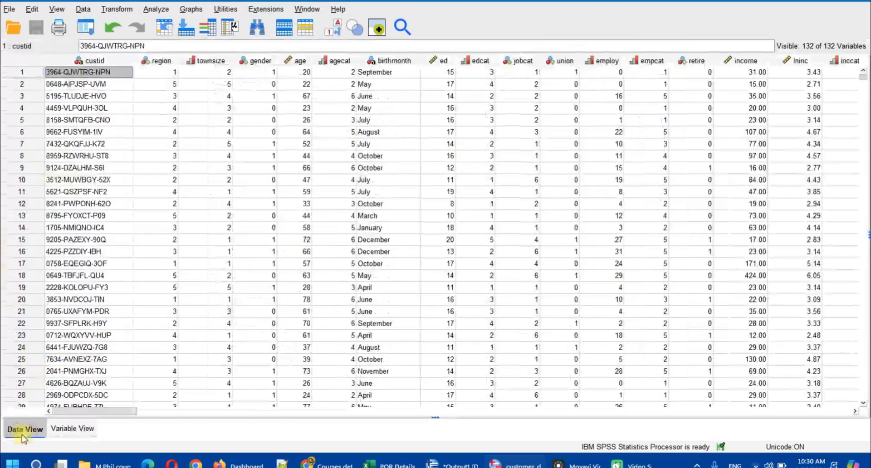
pyautogui.click(263, 229)
pyautogui.press('Right')
pyautogui.press('Right')
pyautogui.press('Right')
pyautogui.press('Right')
pyautogui.press('Right')
pyautogui.press('Left')
pyautogui.press('Home')
pyautogui.press('Right')
pyautogui.press('Right')
pyautogui.press('Right')
pyautogui.press('Right')
pyautogui.press('Right')
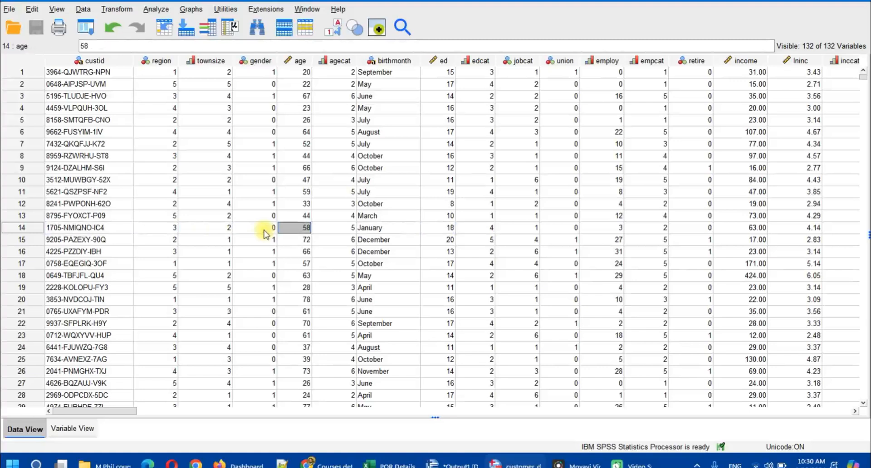
pyautogui.press('Down')
pyautogui.press('Right')
pyautogui.press('Down')
pyautogui.press('Down')
pyautogui.press('Down')
pyautogui.press('Down')
pyautogui.press('Down')
pyautogui.press('Down')
pyautogui.press('Down')
pyautogui.press('Down')
pyautogui.press('Down')
pyautogui.press('Down')
pyautogui.press('Down')
pyautogui.press('Down')
pyautogui.press('Down')
pyautogui.press('Down')
pyautogui.press('Down')
pyautogui.press('Down')
pyautogui.press('Down')
pyautogui.press('Down')
pyautogui.press('Down')
pyautogui.press('Down')
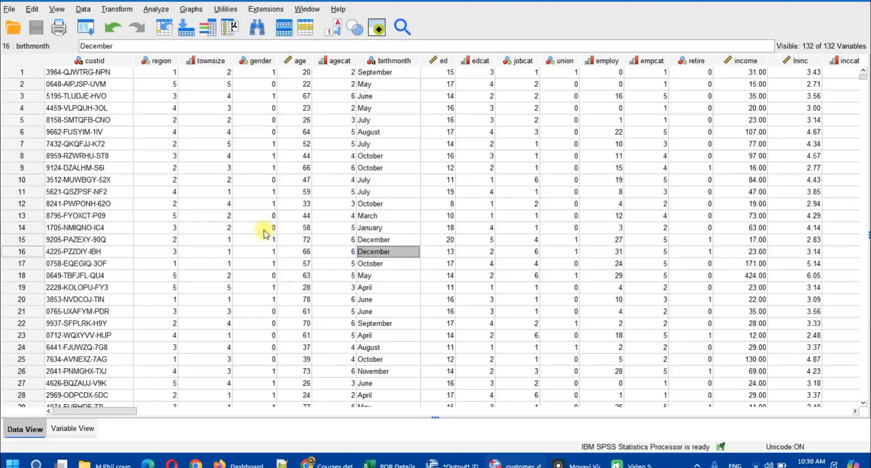
pyautogui.press('Down')
pyautogui.press('Down')
pyautogui.press('Down')
pyautogui.press('Down')
pyautogui.press('Down')
pyautogui.press('Down')
pyautogui.press('Down')
pyautogui.press('Down')
pyautogui.press('Down')
pyautogui.press('Down')
pyautogui.press('Down')
pyautogui.press('Down')
pyautogui.press('Down')
pyautogui.press('Down')
pyautogui.press('Down')
pyautogui.press('Down')
pyautogui.press('Down')
pyautogui.press('Down')
pyautogui.press('Down')
pyautogui.press('Down')
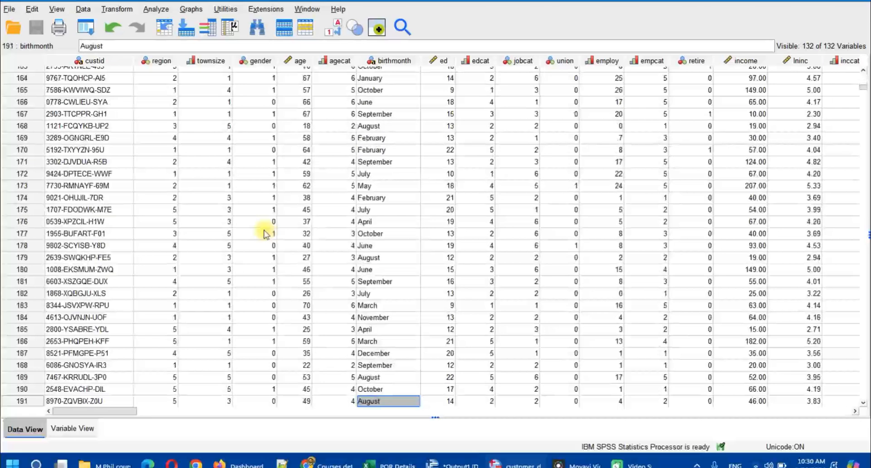
pyautogui.press('Down')
pyautogui.press('Down')
pyautogui.press('Down')
pyautogui.press('Down')
pyautogui.press('Down')
pyautogui.press('Down')
pyautogui.press('Down')
pyautogui.press('Down')
pyautogui.press('Down')
pyautogui.press('Down')
pyautogui.press('Down')
pyautogui.press('Down')
pyautogui.press('Down')
pyautogui.press('Down')
pyautogui.press('Down')
pyautogui.press('Down')
pyautogui.press('Down')
pyautogui.press('Down')
pyautogui.press('Down')
pyautogui.press('Down')
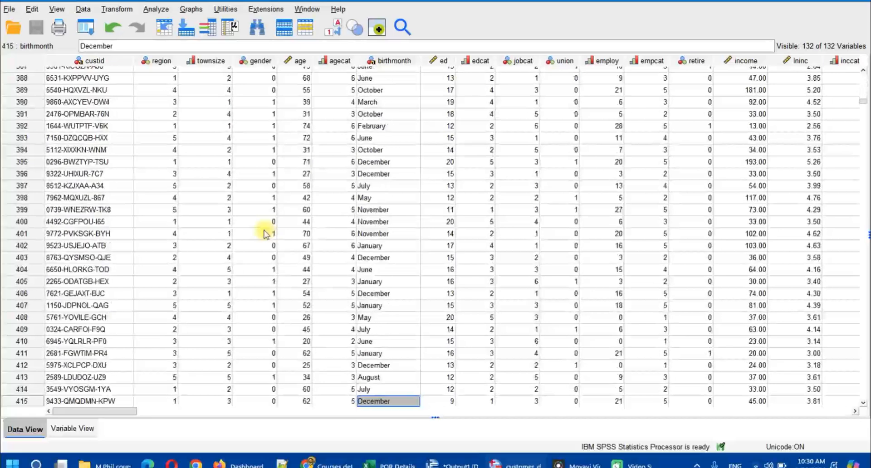
pyautogui.hotkey('ctrl', 'Down')
# Examine the data across the variables as far as reside, and return to the first case of custid
pyautogui.press('Right')
pyautogui.press('Right')
pyautogui.press('Right')
pyautogui.press('Right')
pyautogui.press('Right')
pyautogui.press('Right')
pyautogui.press('Right')
pyautogui.press('Right')
pyautogui.press('Right')
pyautogui.press('Right')
pyautogui.press('Right')
pyautogui.press('Right')
pyautogui.press('Right')
pyautogui.press('Right')
pyautogui.press('Right')
pyautogui.press('Right')
pyautogui.press('Right')
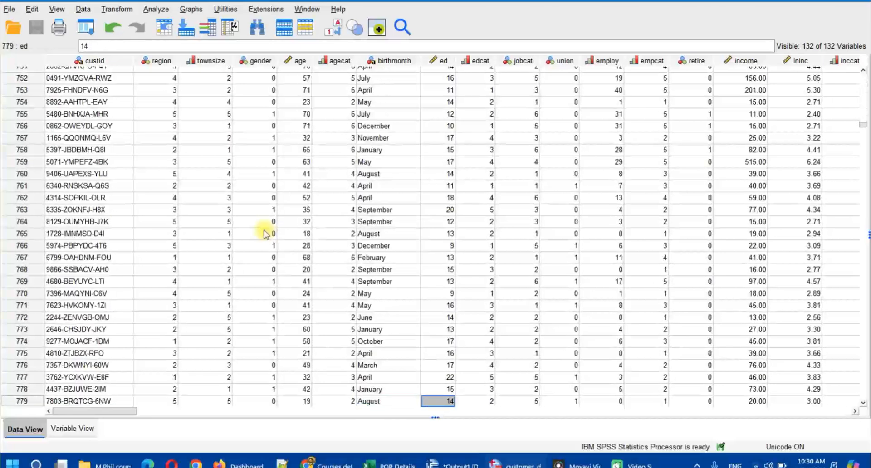
pyautogui.press('Right')
pyautogui.press('Right')
pyautogui.press('Right')
pyautogui.press('Right')
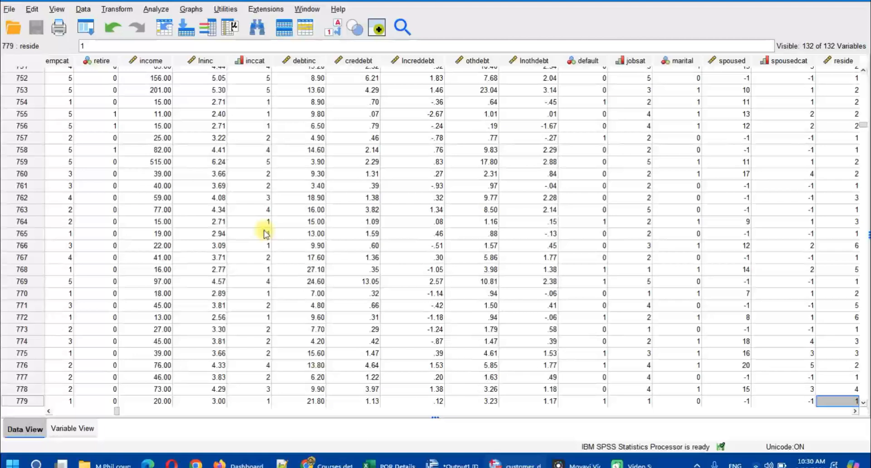
pyautogui.press('Left')
pyautogui.press('Left')
pyautogui.press('Left')
pyautogui.press('Left')
pyautogui.press('Left')
pyautogui.press('Up')
pyautogui.press('Up')
pyautogui.press('Up')
pyautogui.press('Up')
pyautogui.press('Up')
pyautogui.press('Up')
pyautogui.press('Up')
pyautogui.press('Up')
pyautogui.press('Up')
pyautogui.press('Up')
pyautogui.press('Up')
pyautogui.press('Up')
pyautogui.press('Up')
pyautogui.press('Up')
pyautogui.press('Up')
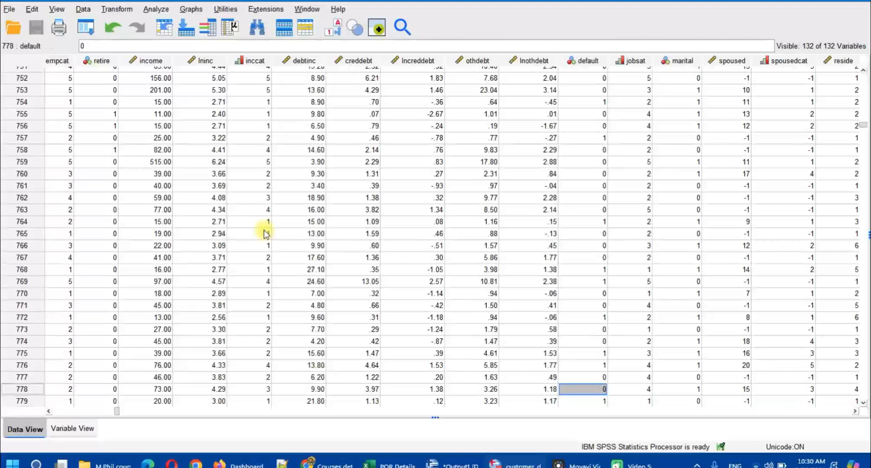
pyautogui.hotkey('ctrl', 'Home')
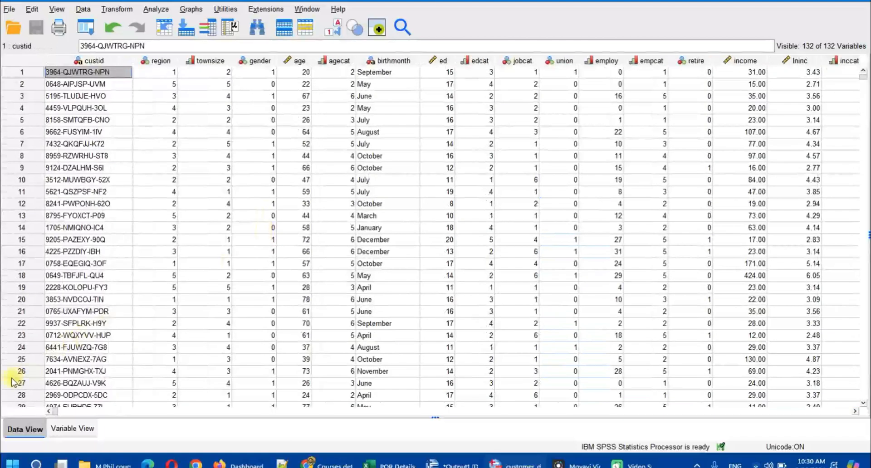
# Return to the start of the variable definitions and review the custid name and the townsize data type
pyautogui.click(77, 429)
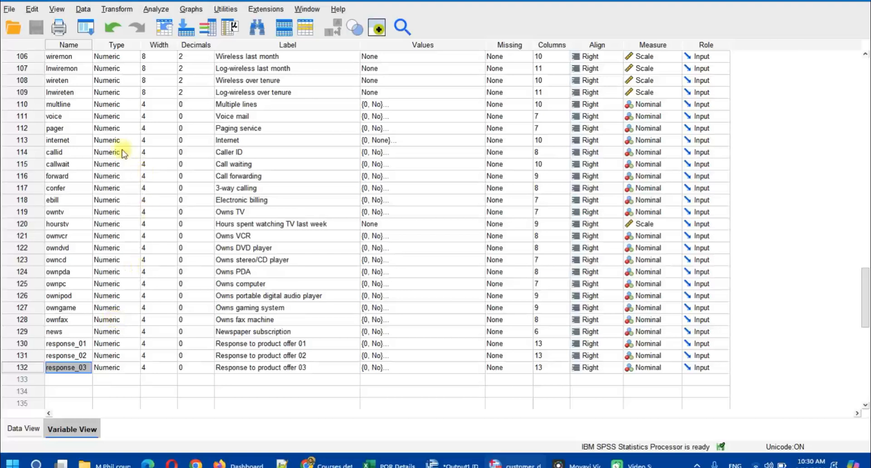
pyautogui.click(96, 152)
pyautogui.hotkey('ctrl', 'Home')
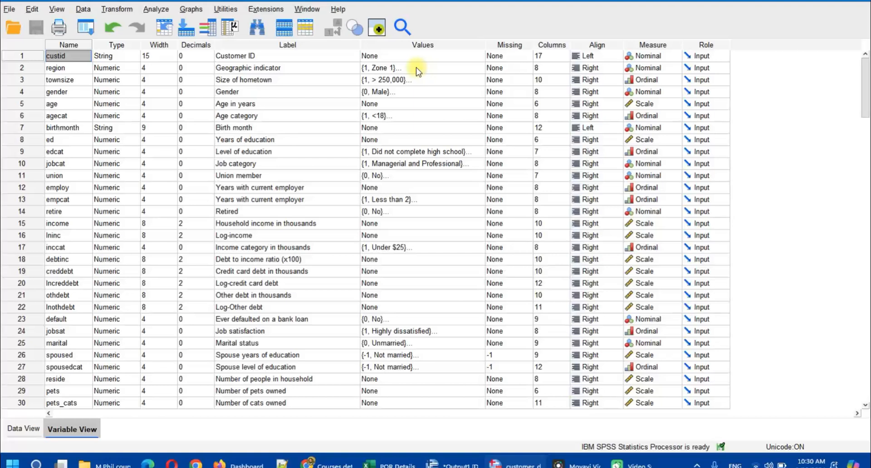
pyautogui.click(86, 59)
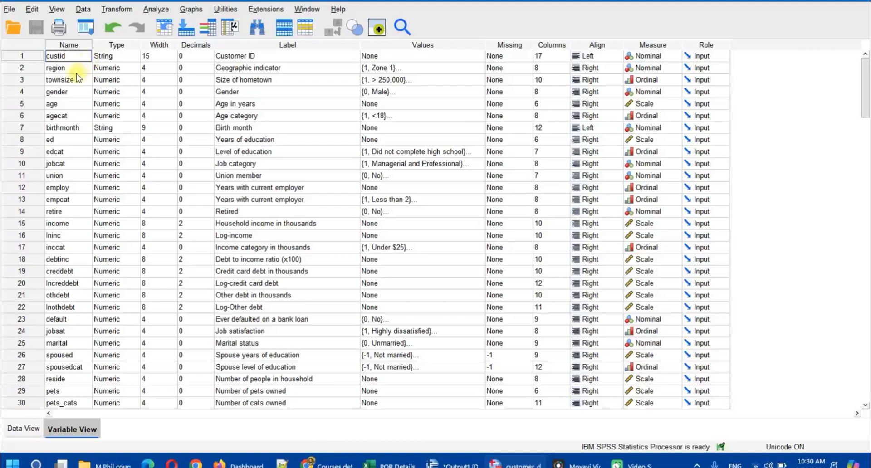
pyautogui.click(117, 80)
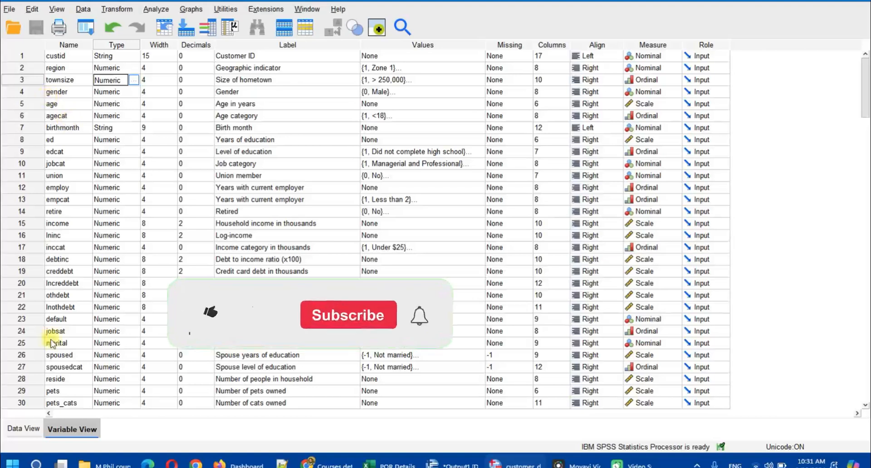
# Compare the custid column in the data with its variable definition, and view the commands available for that column
pyautogui.click(23, 428)
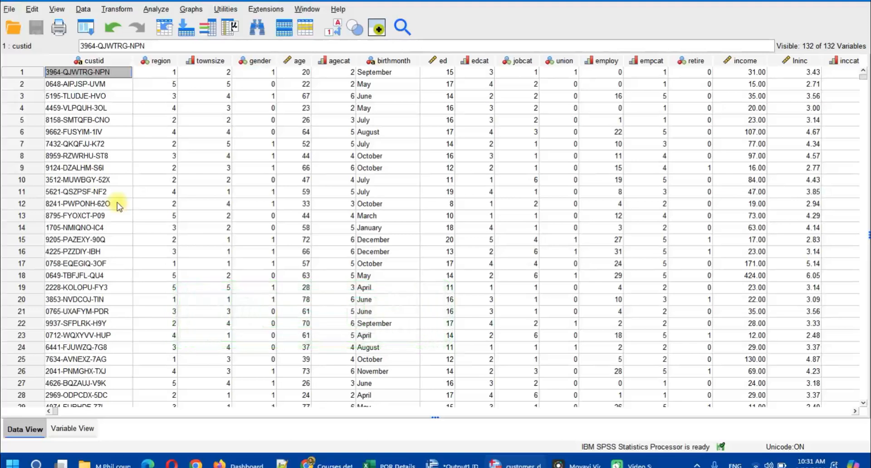
pyautogui.click(113, 61)
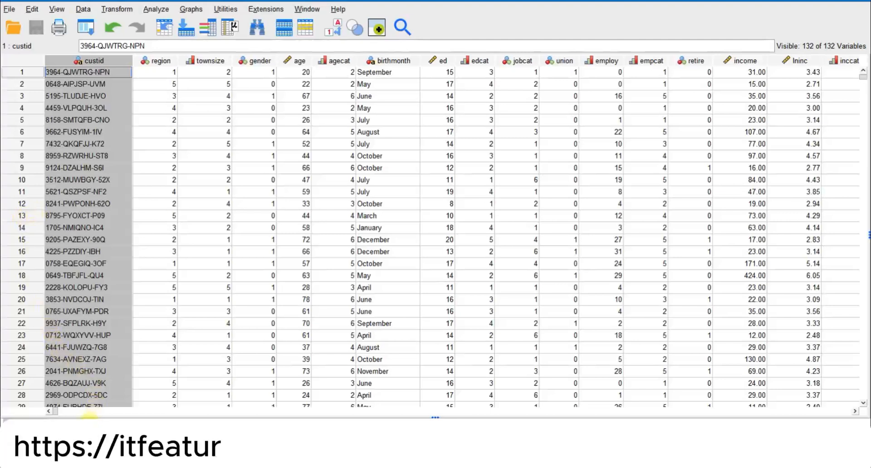
pyautogui.click(89, 416)
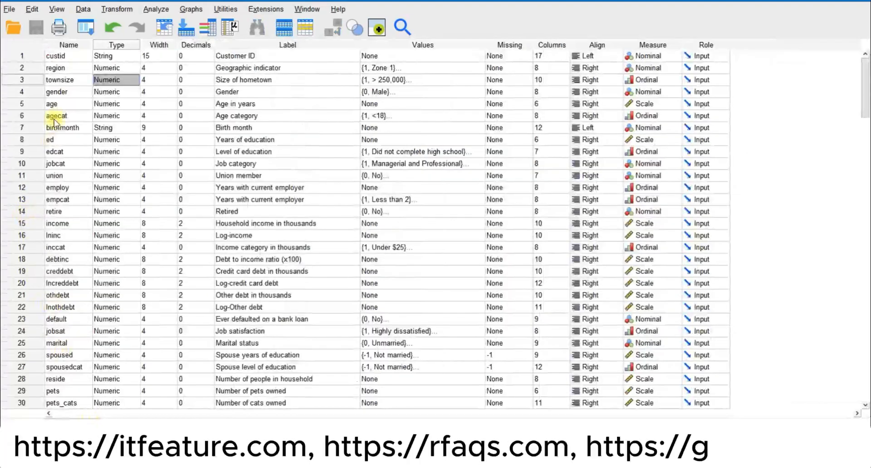
pyautogui.click(57, 57)
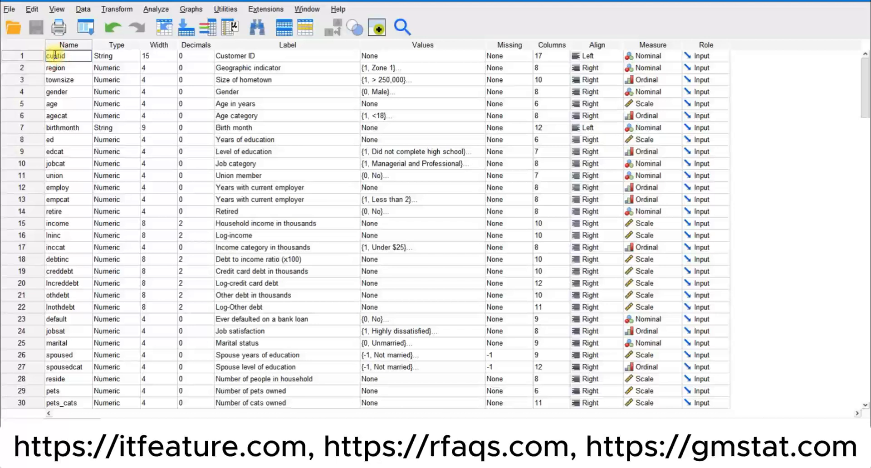
pyautogui.click(25, 417)
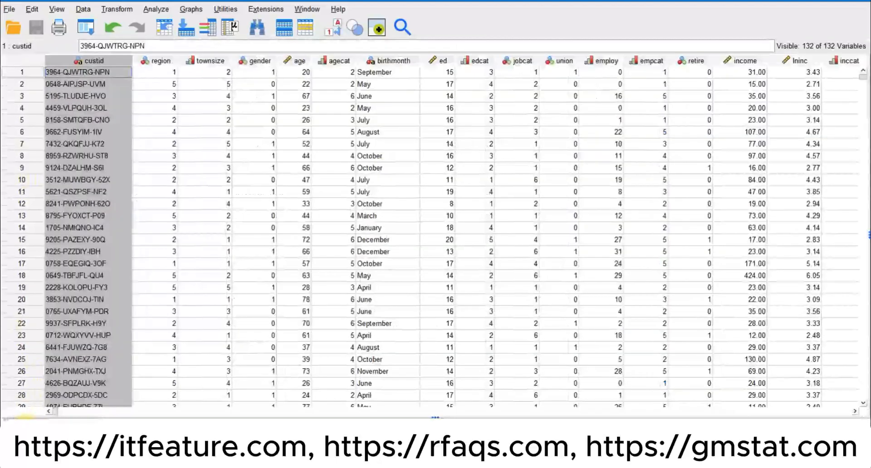
pyautogui.moveTo(92, 61)
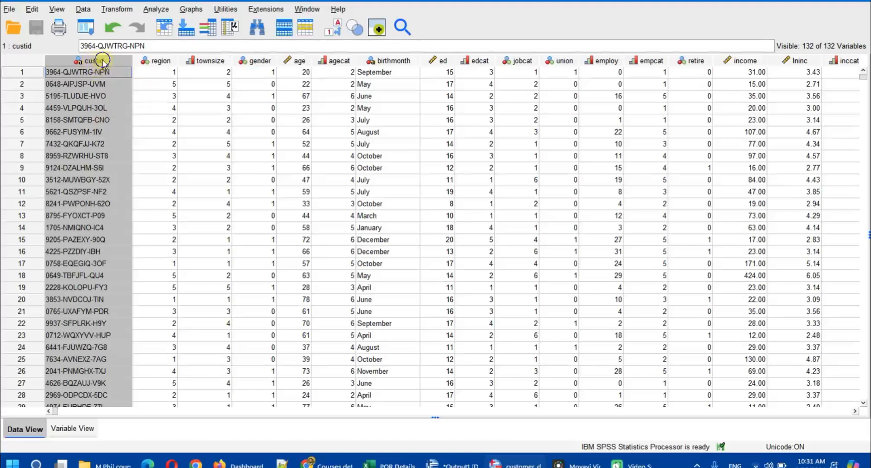
pyautogui.rightClick(102, 59)
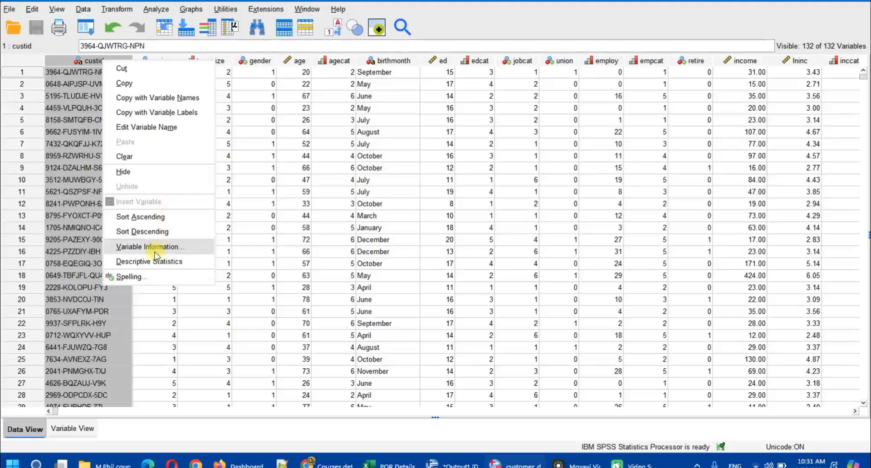
pyautogui.click(77, 428)
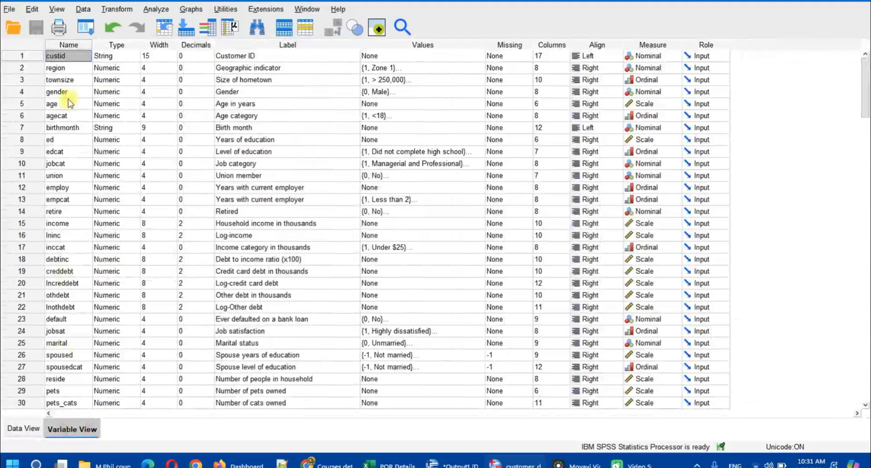
# Review the region and custid definitions and inspect the variable type options for gender without changing them
pyautogui.click(66, 67)
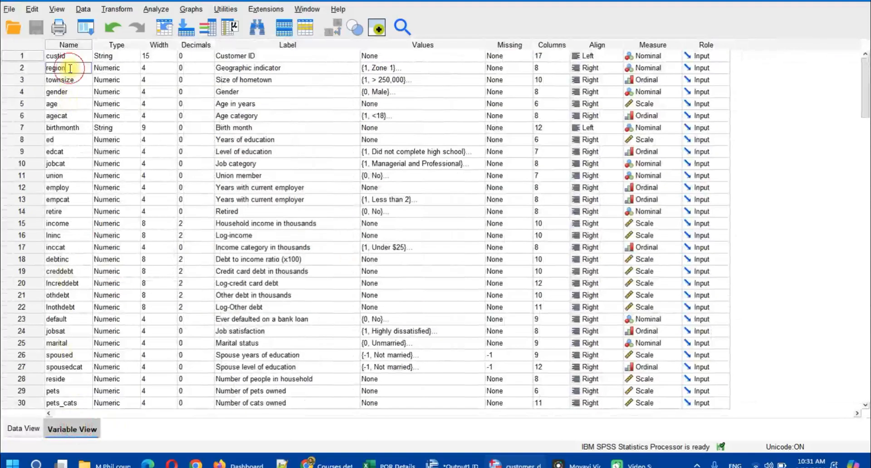
pyautogui.click(39, 56)
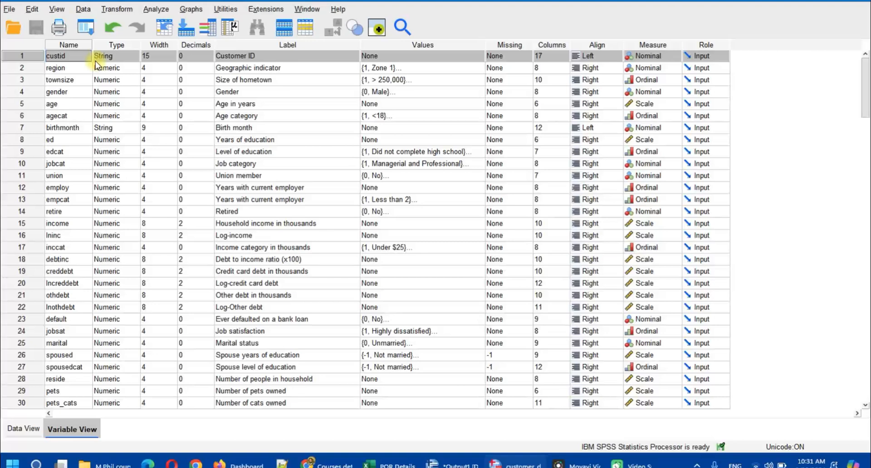
pyautogui.click(132, 92)
pyautogui.click(134, 91)
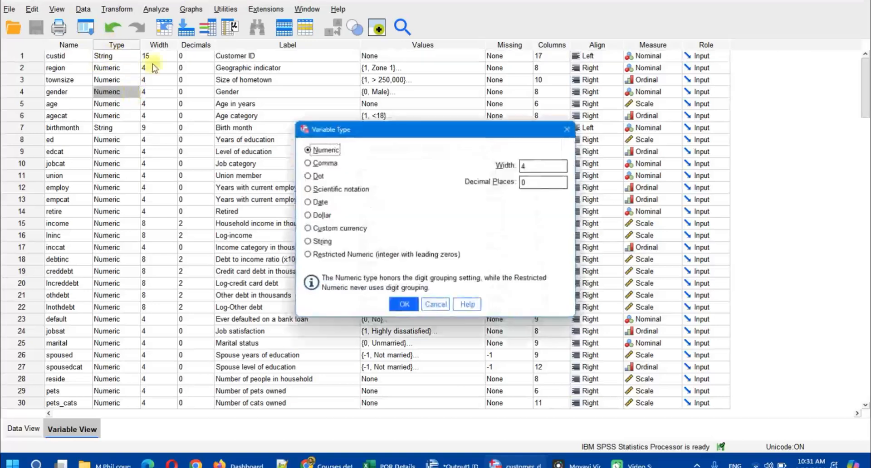
pyautogui.click(566, 129)
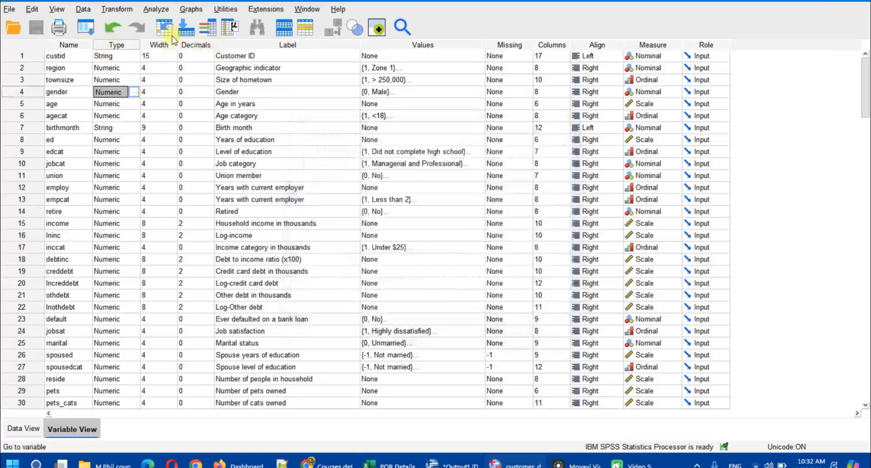
# Run a Frequencies analysis on the Customer ID variable with frequency tables displayed
pyautogui.click(156, 10)
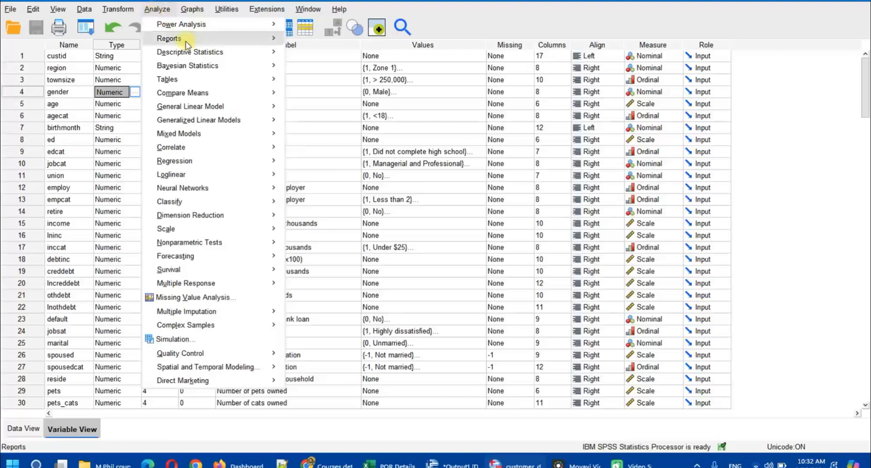
pyautogui.moveTo(263, 52)
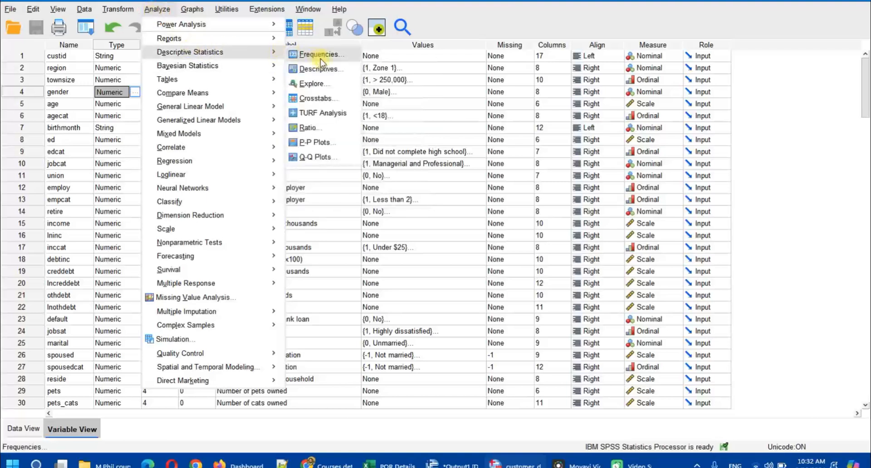
pyautogui.click(320, 57)
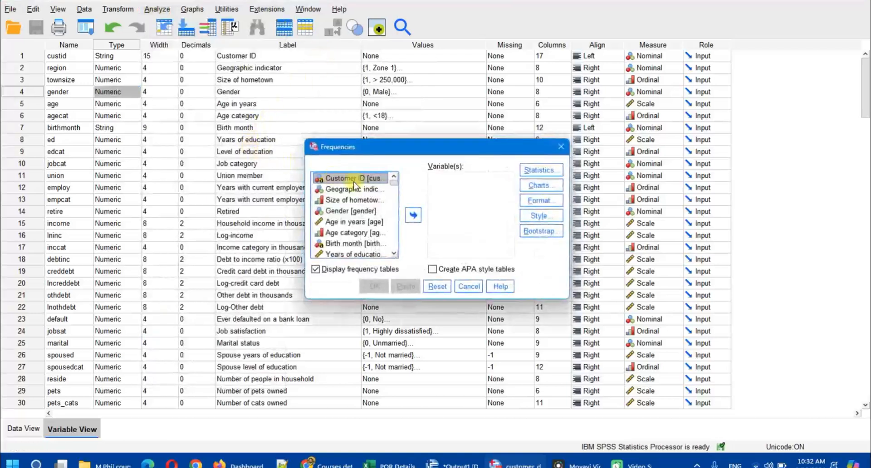
pyautogui.click(413, 215)
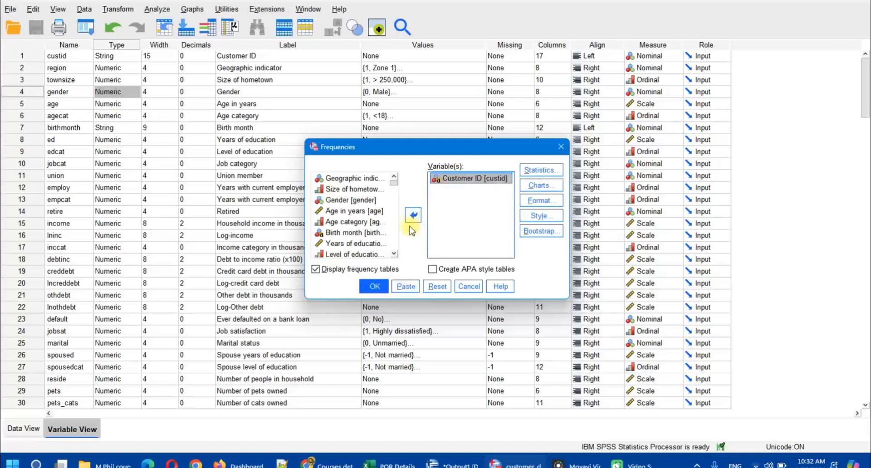
pyautogui.click(373, 286)
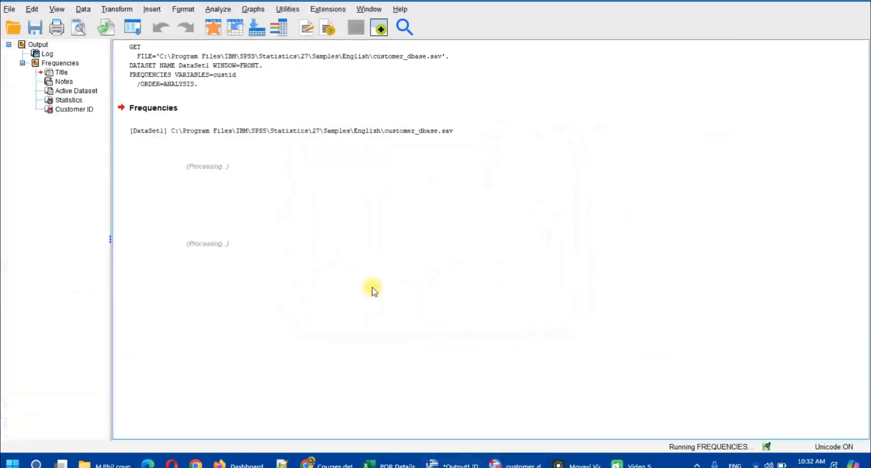
# Examine the Customer ID frequency table in the output, and return to its beginning
pyautogui.scroll(-3, 373, 292)
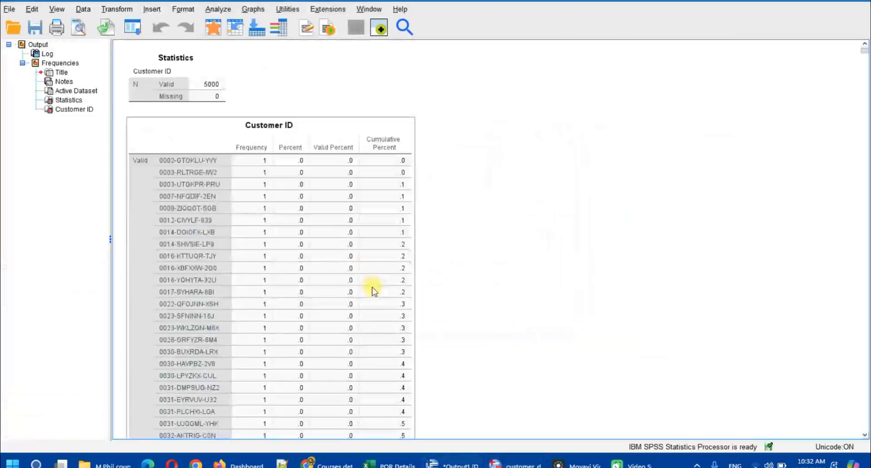
pyautogui.scroll(-20, 373, 291)
pyautogui.scroll(-20, 372, 291)
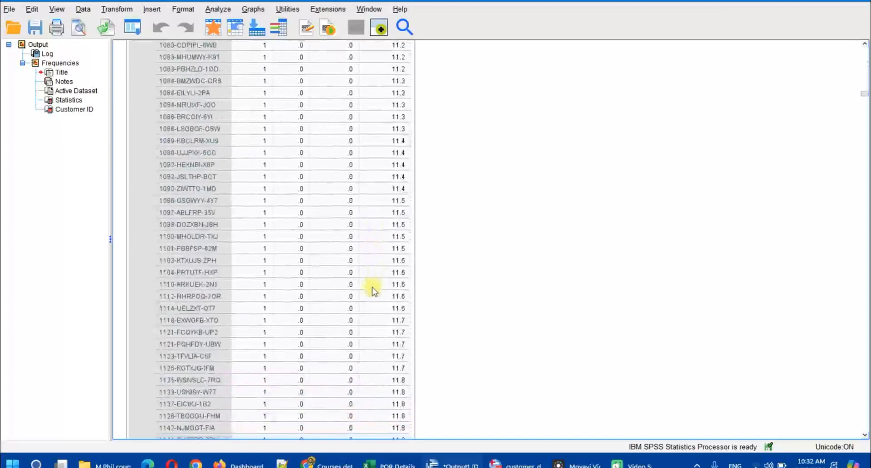
pyautogui.press('super+Tab')
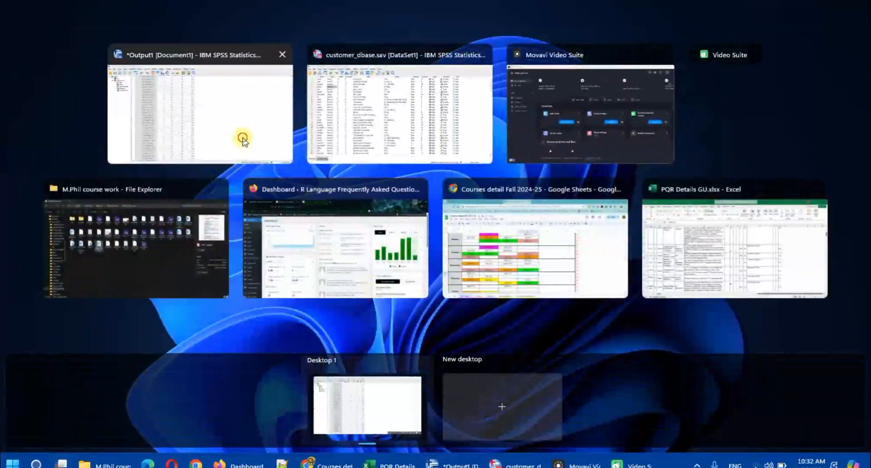
pyautogui.click(242, 138)
pyautogui.hotkey('ctrl', 'Home')
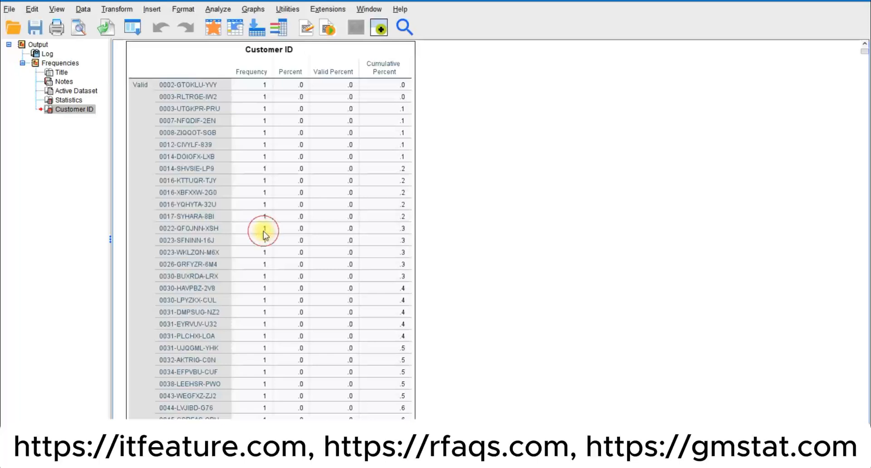
# Review the end of the Customer ID frequency table and close the output without saving it
pyautogui.moveTo(865, 53); pyautogui.dragTo(864, 430)
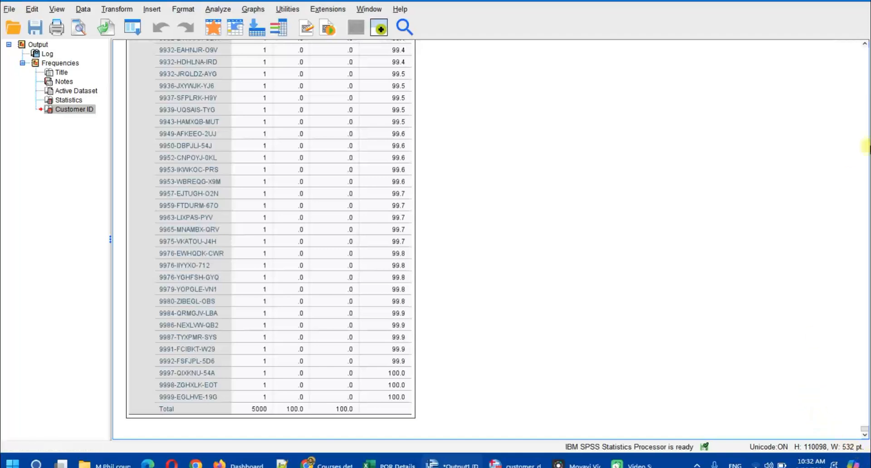
pyautogui.click(863, 2)
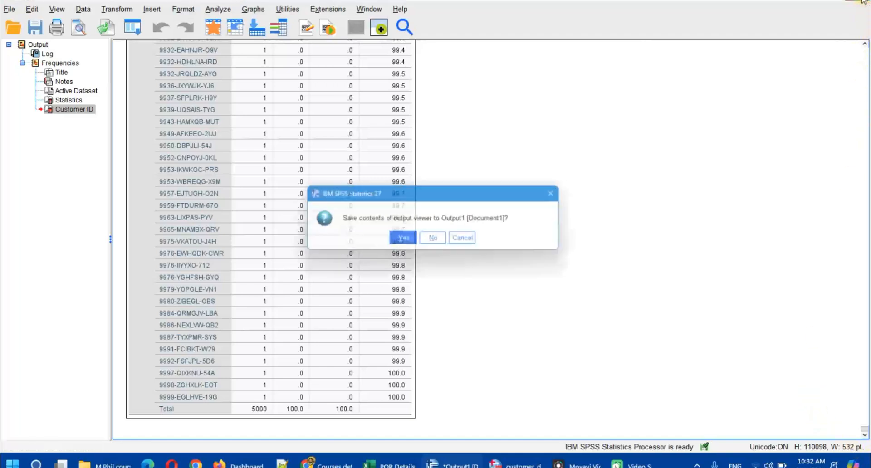
pyautogui.click(435, 239)
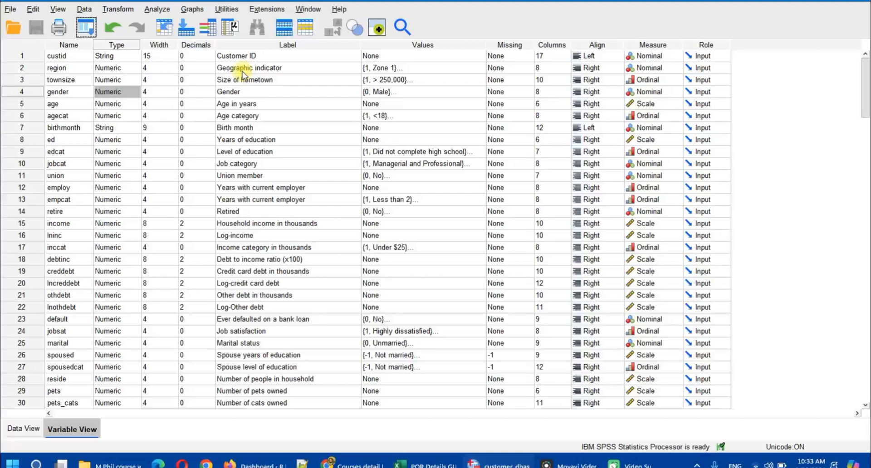
# Inspect the value labels defined for region and townsize without changing them
pyautogui.doubleClick(476, 73)
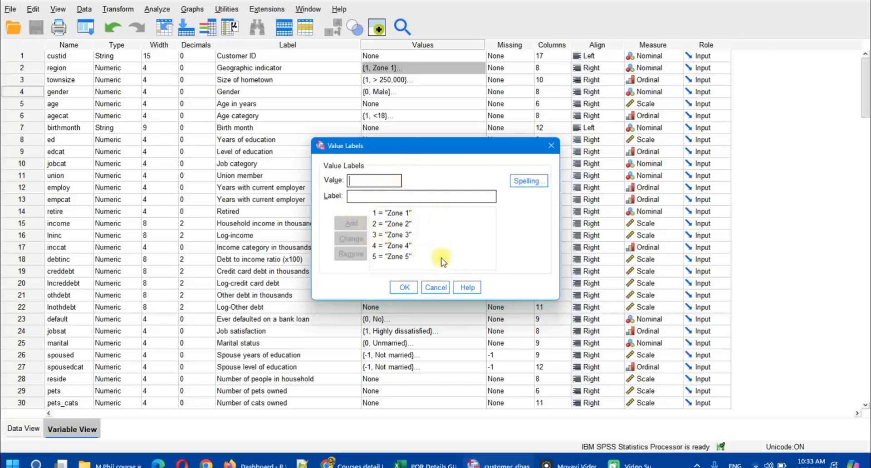
pyautogui.click(437, 290)
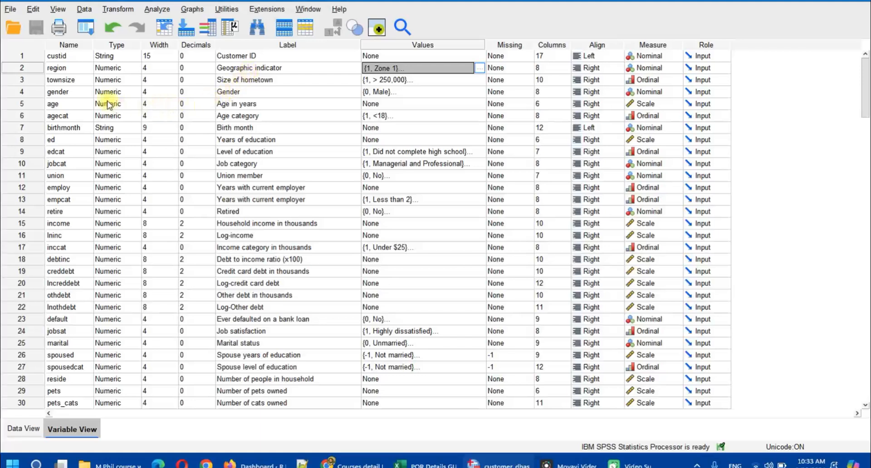
pyautogui.doubleClick(231, 79)
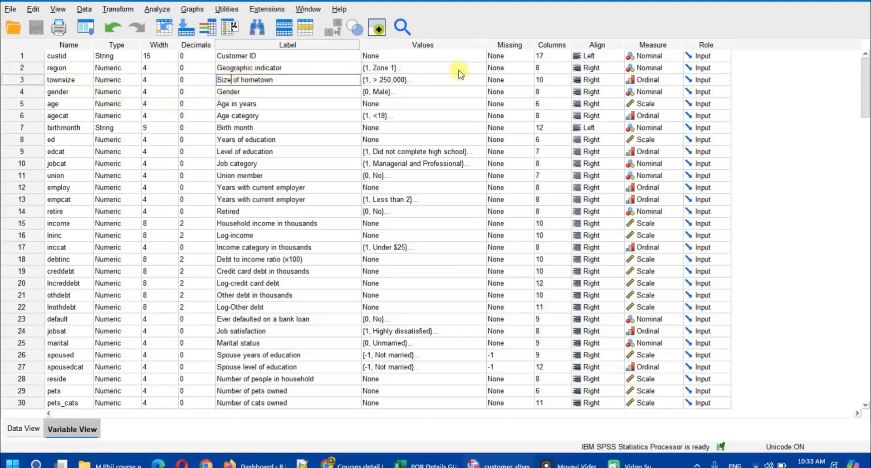
pyautogui.click(478, 80)
pyautogui.click(481, 80)
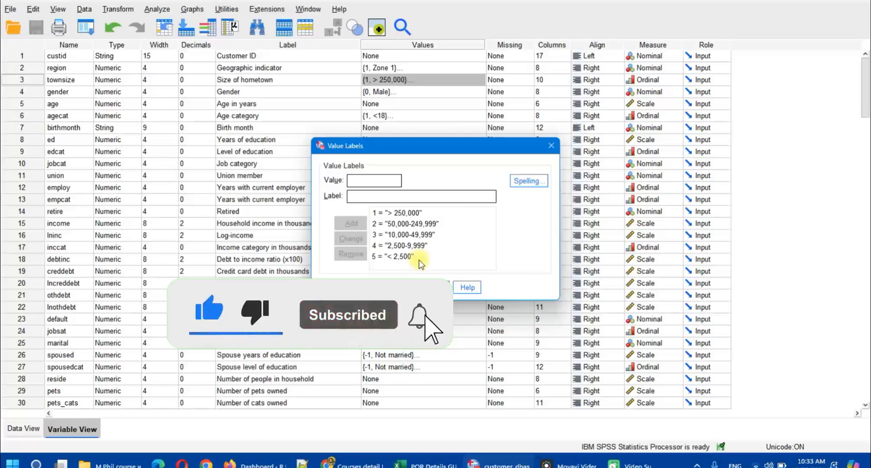
pyautogui.click(438, 293)
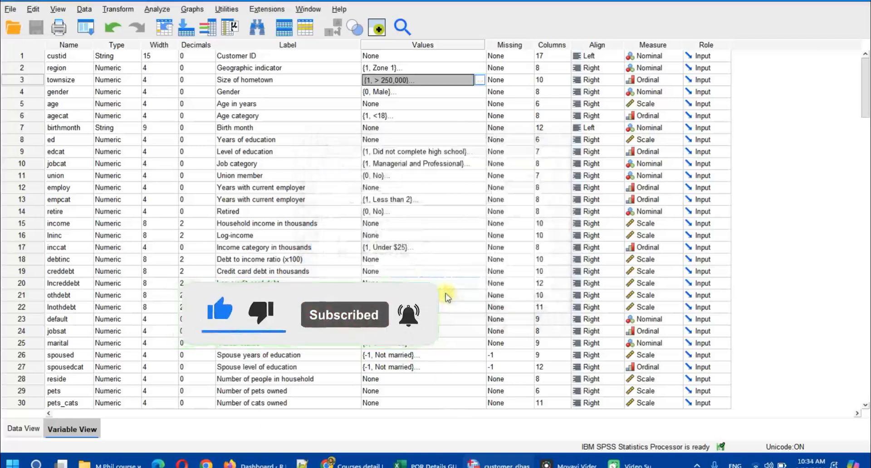
# Inspect the value labels defined for gender without changing them
pyautogui.click(248, 94)
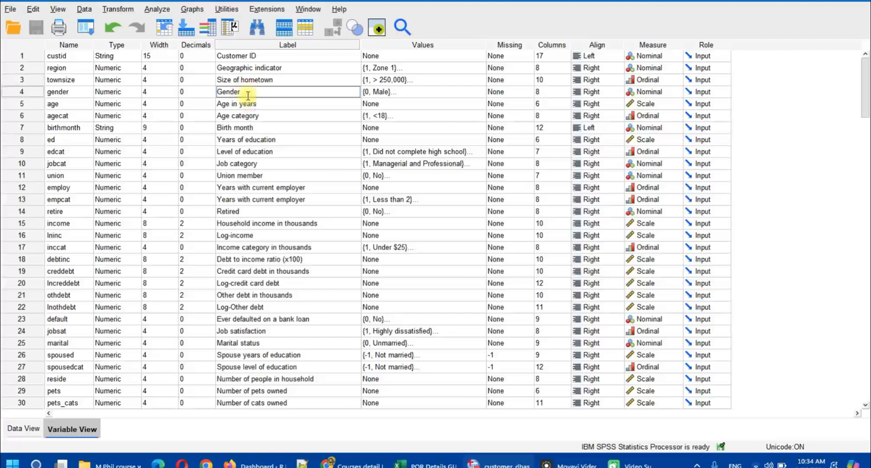
pyautogui.click(400, 98)
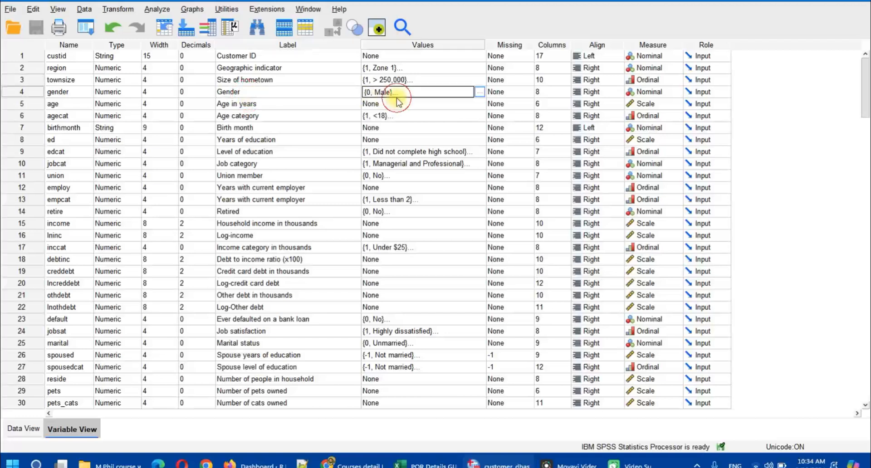
pyautogui.click(479, 92)
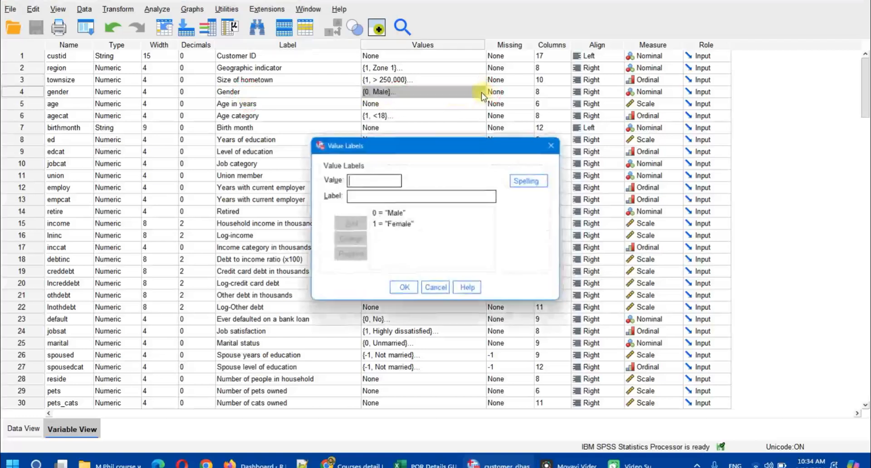
pyautogui.click(436, 288)
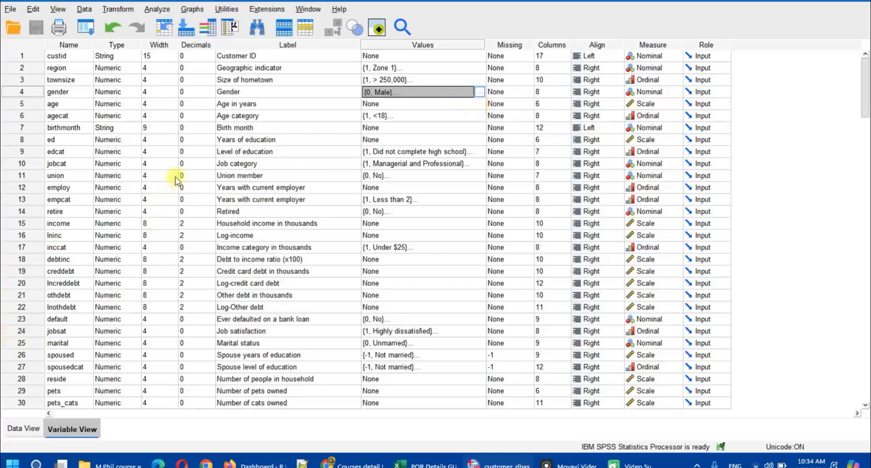
# Compare the age values with the agecat codes in the data records
pyautogui.click(20, 430)
pyautogui.click(300, 108)
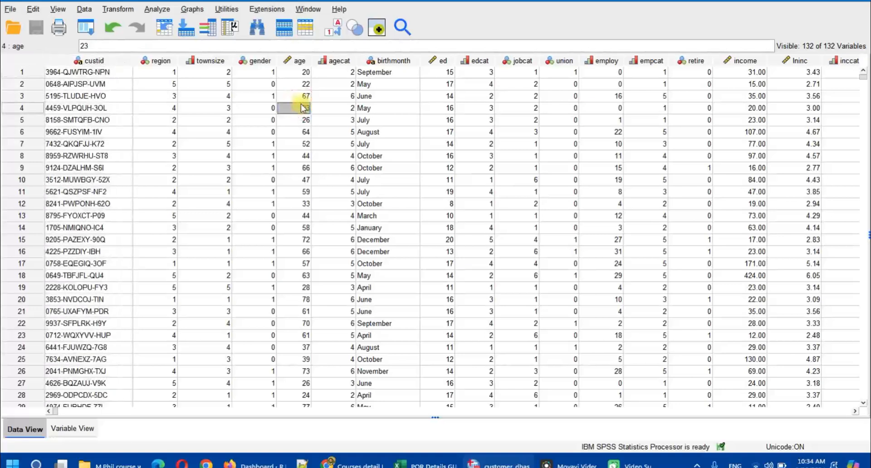
pyautogui.click(349, 74)
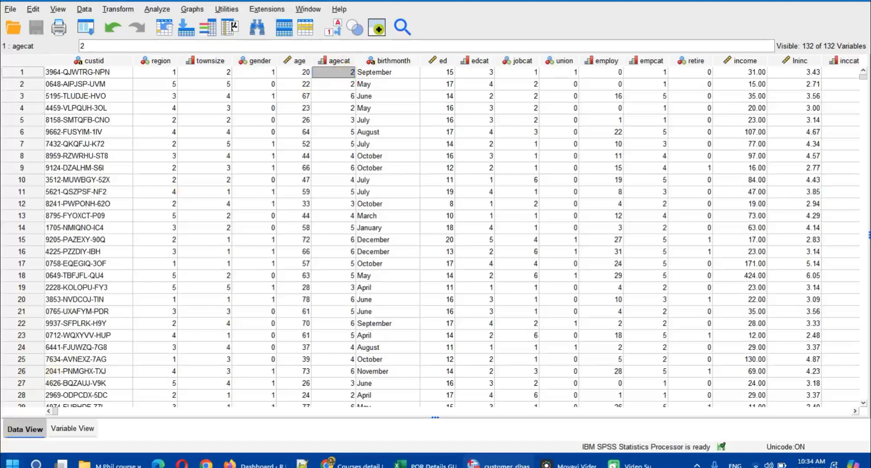
# Inspect the full list of agecat value labels, enlarging the dialog as needed, and recheck the age ranges without changing them
pyautogui.click(63, 433)
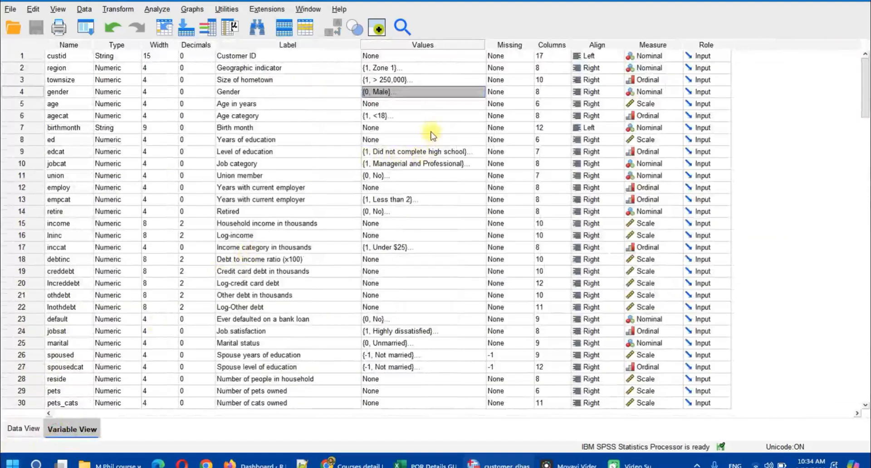
pyautogui.click(433, 117)
pyautogui.click(479, 116)
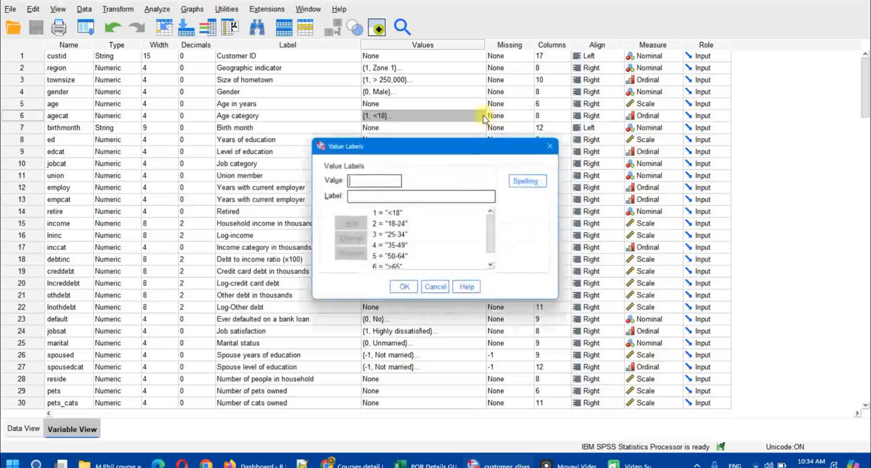
pyautogui.moveTo(492, 235)
pyautogui.mouseDown()
pyautogui.moveTo(492, 259)
pyautogui.moveTo(496, 225)
pyautogui.mouseUp()
pyautogui.moveTo(536, 302); pyautogui.dragTo(546, 340)
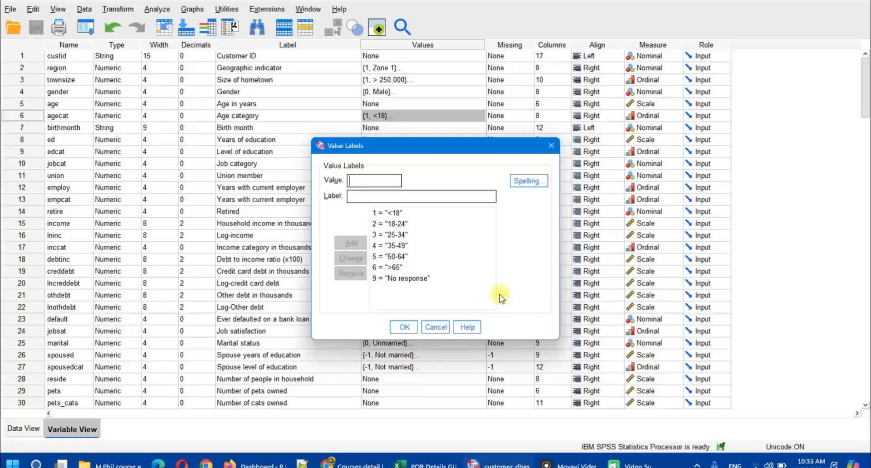
pyautogui.click(438, 331)
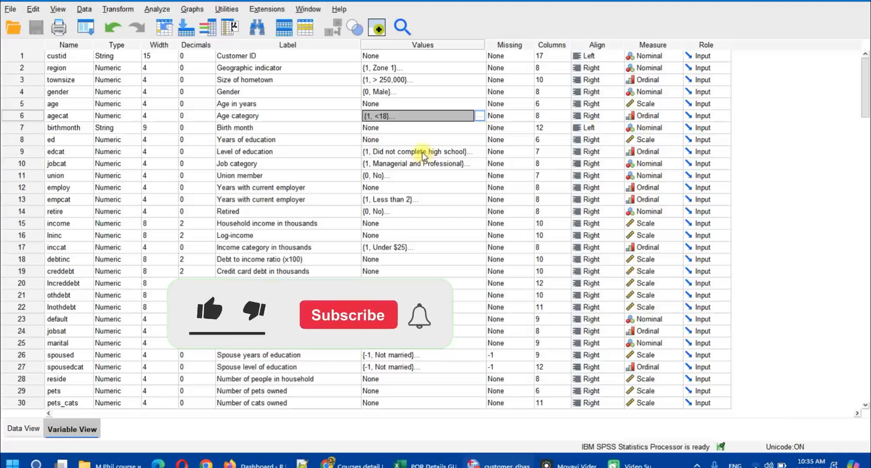
pyautogui.click(477, 116)
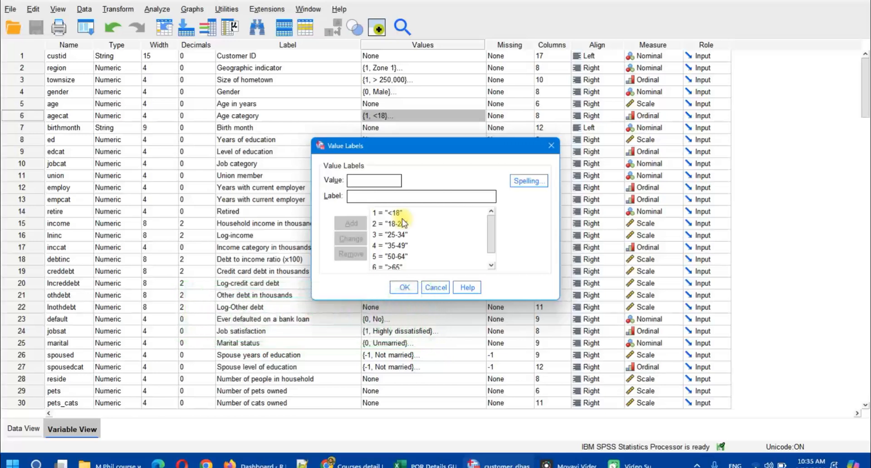
pyautogui.click(404, 287)
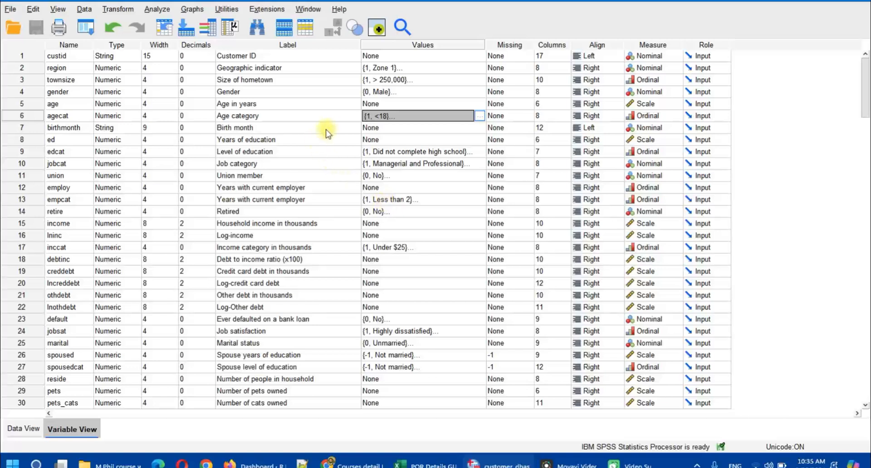
# Review the birthmonth label in the variable definitions and its values in the data
pyautogui.doubleClick(260, 129)
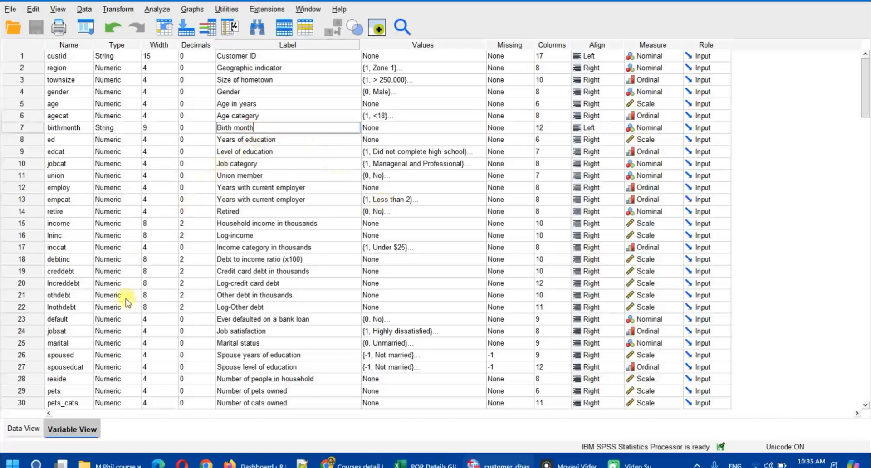
pyautogui.click(20, 427)
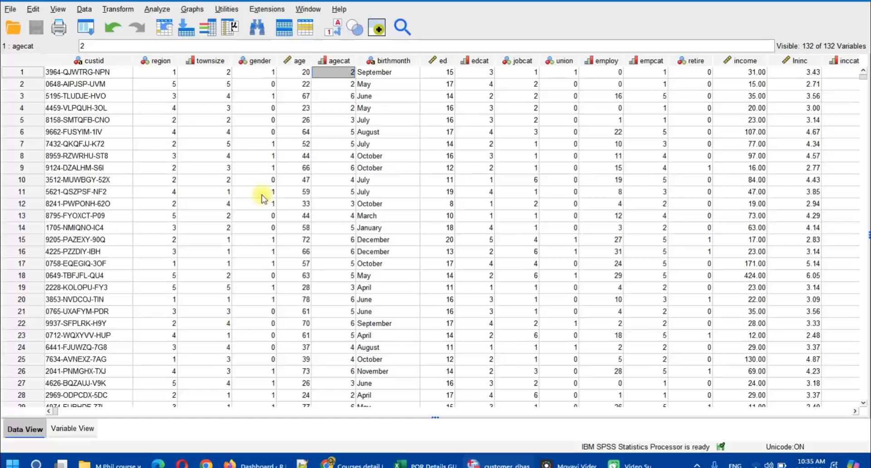
pyautogui.click(405, 120)
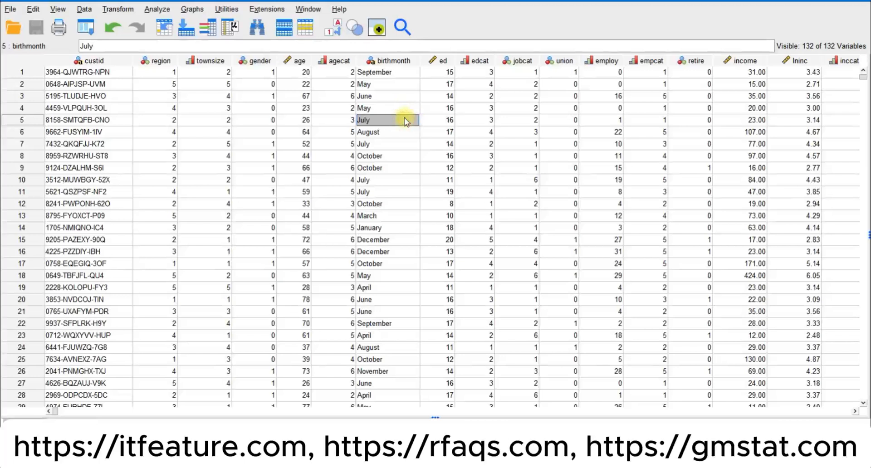
# Examine the ed values in the data against the education variable definitions, and return to the data records
pyautogui.click(443, 156)
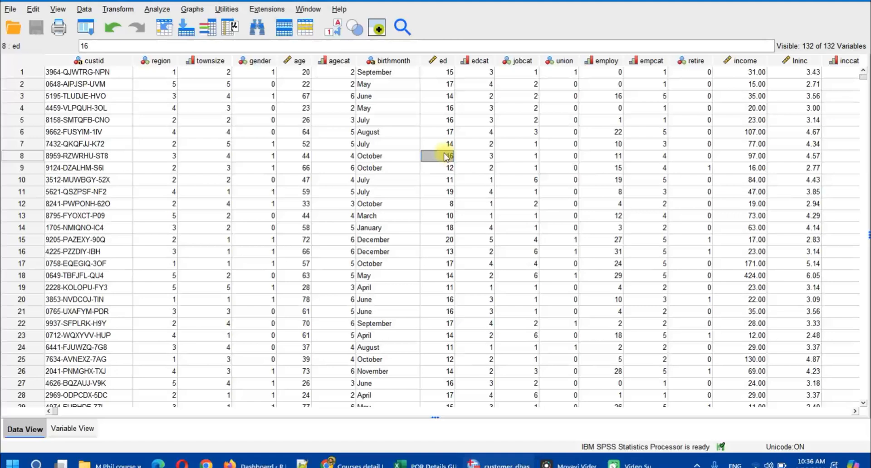
pyautogui.click(80, 431)
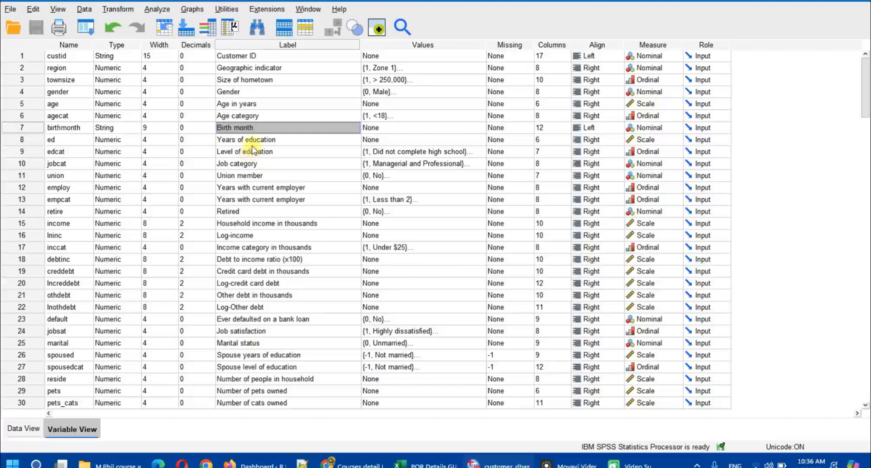
pyautogui.click(28, 430)
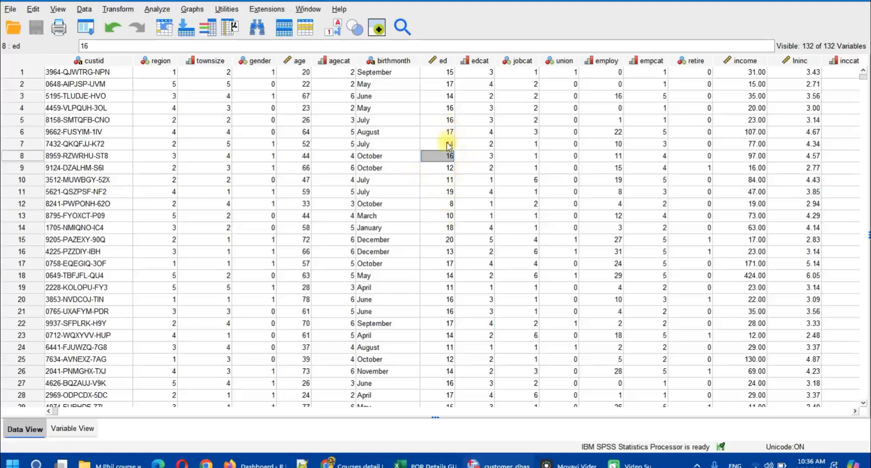
# Check the edcat and jobcat codes in the data records, and inspect the edcat value labels in the variable definitions without changing them
pyautogui.click(480, 157)
pyautogui.click(531, 155)
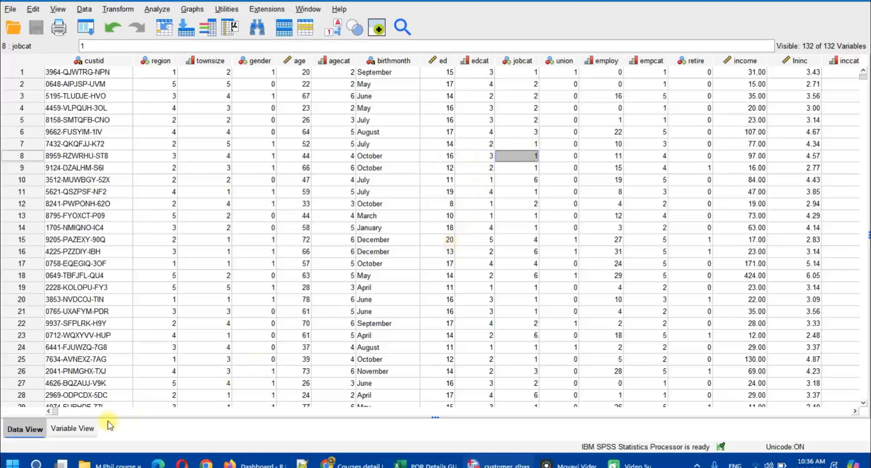
pyautogui.click(72, 428)
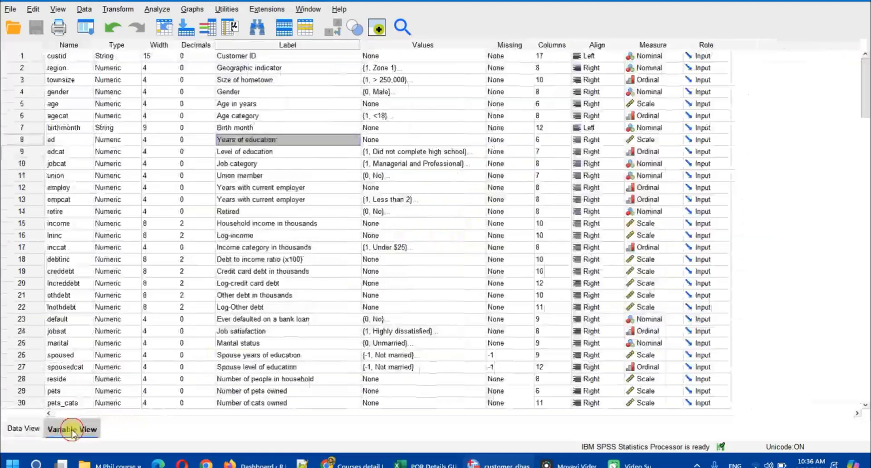
pyautogui.click(480, 154)
pyautogui.click(480, 152)
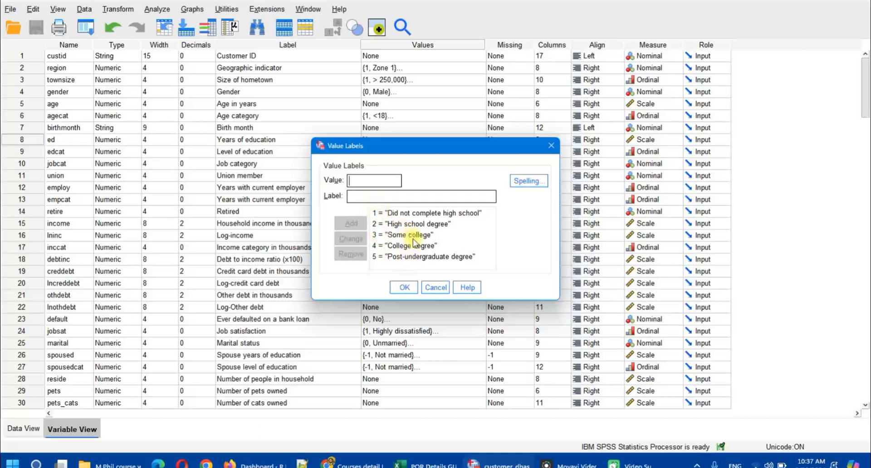
pyautogui.click(434, 287)
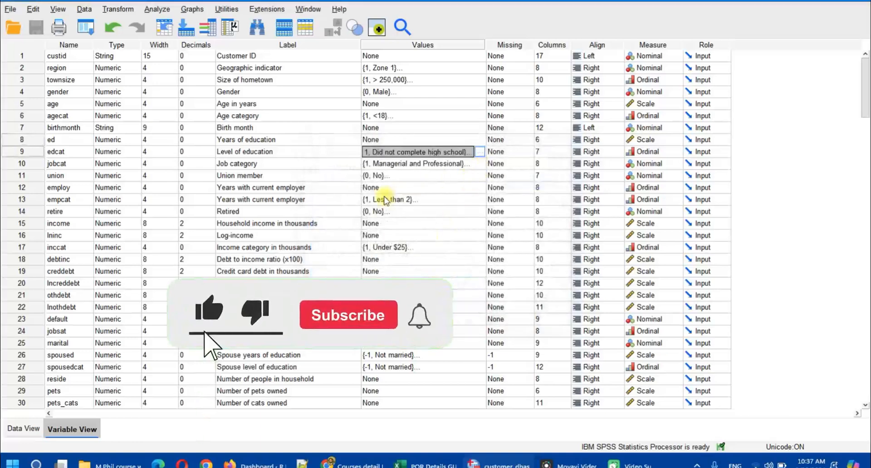
# Widen the Name column of the variable definitions so the long commute variable names are easier to read
pyautogui.scroll(-9, 375, 268)
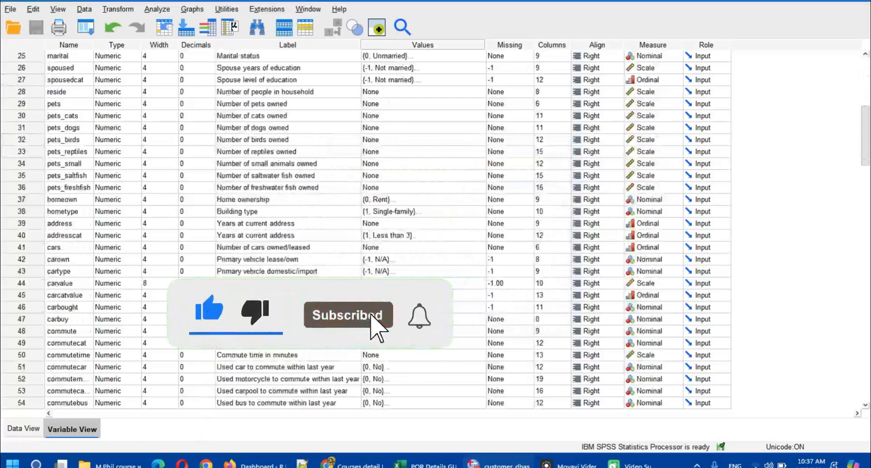
pyautogui.scroll(-3, 322, 274)
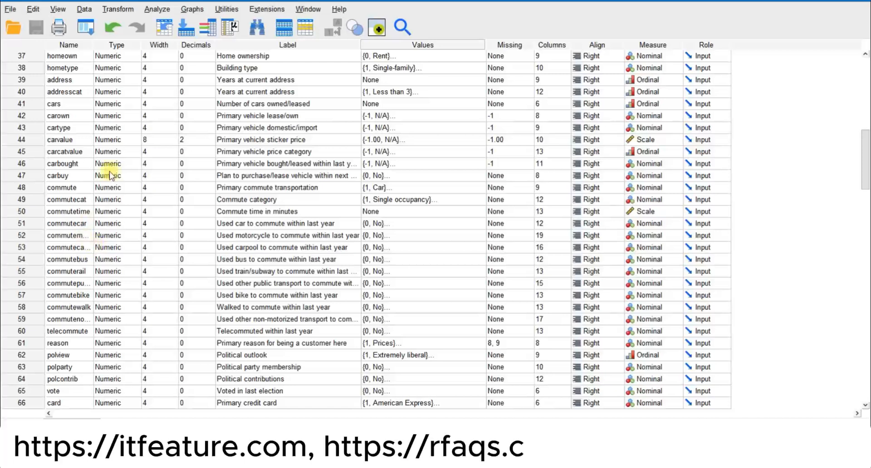
pyautogui.moveTo(93, 44); pyautogui.dragTo(104, 44)
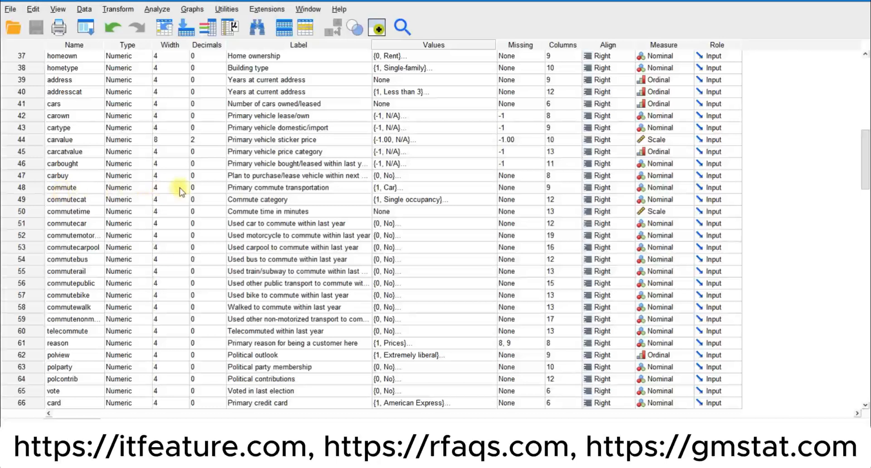
# Inspect the value labels of the commute variable without changing them, and look over the definitions below it
pyautogui.click(429, 187)
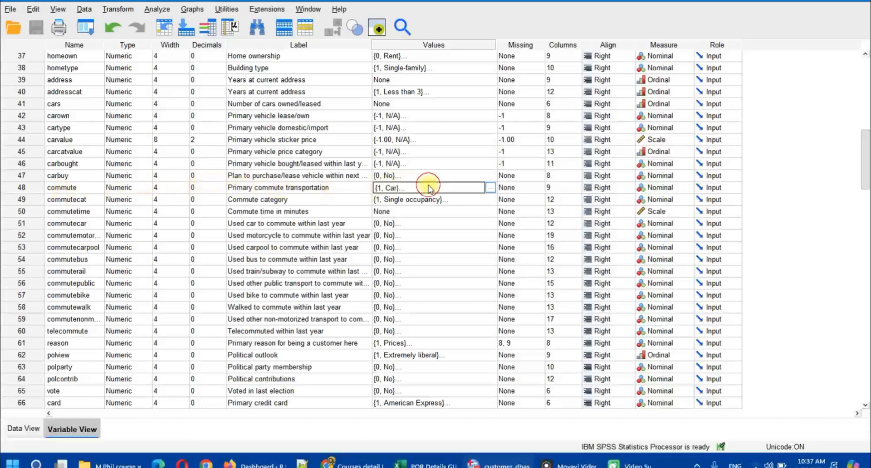
pyautogui.click(490, 187)
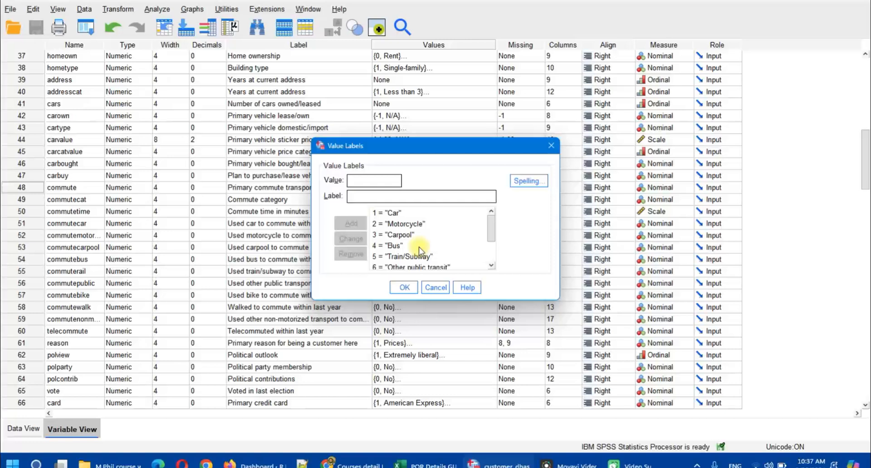
pyautogui.click(435, 287)
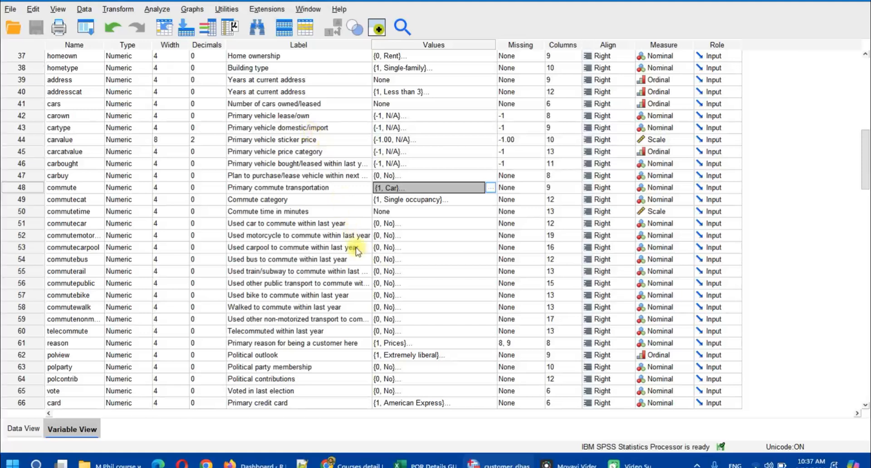
pyautogui.scroll(-3, 357, 251)
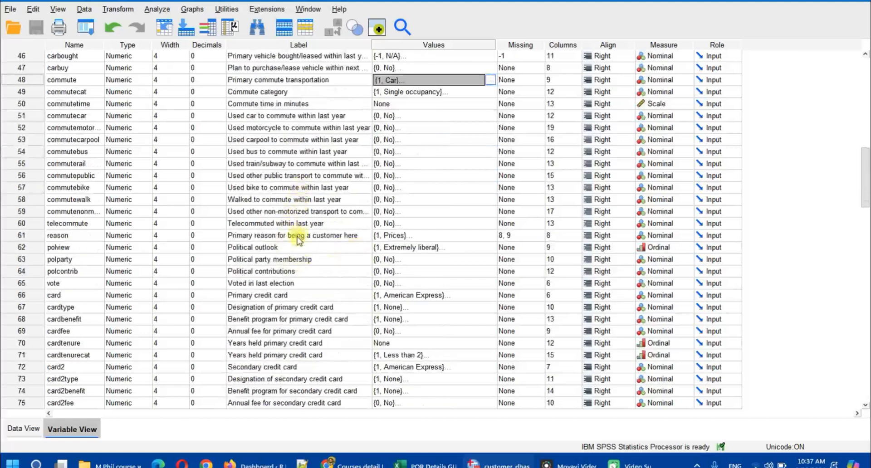
# Review the measurement level options for townsize and the levels of gender, age, agecat and the other variables down to the list's end
pyautogui.scroll(15, 331, 294)
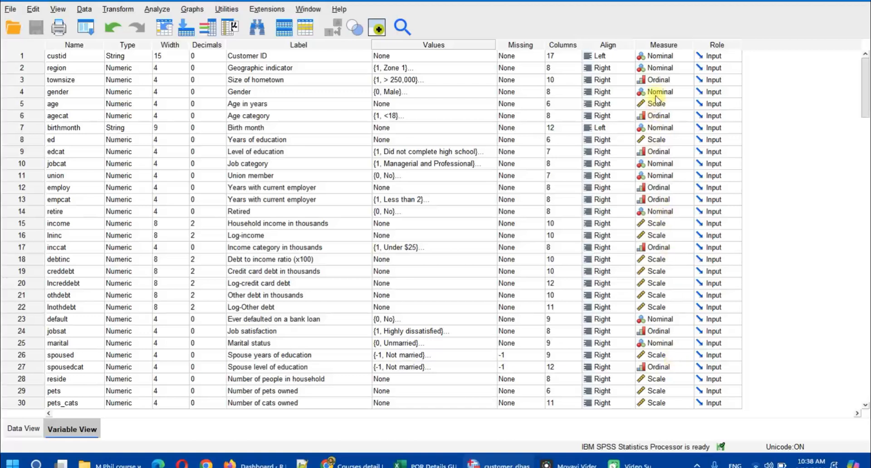
pyautogui.click(655, 80)
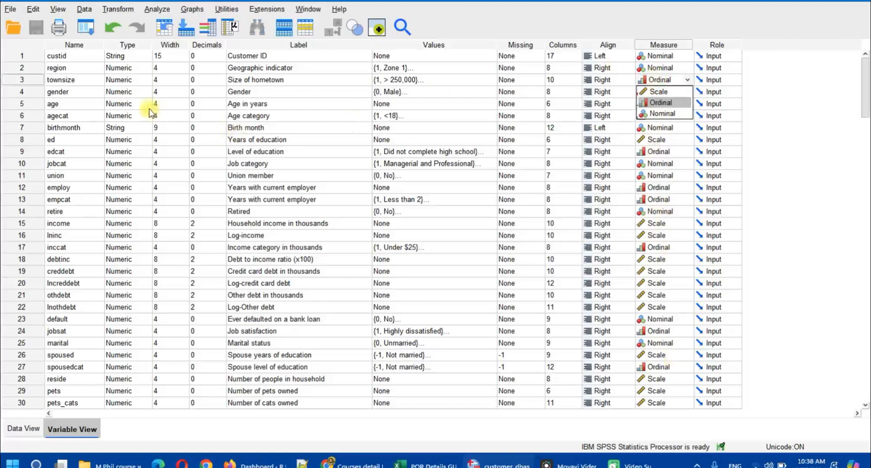
pyautogui.click(80, 85)
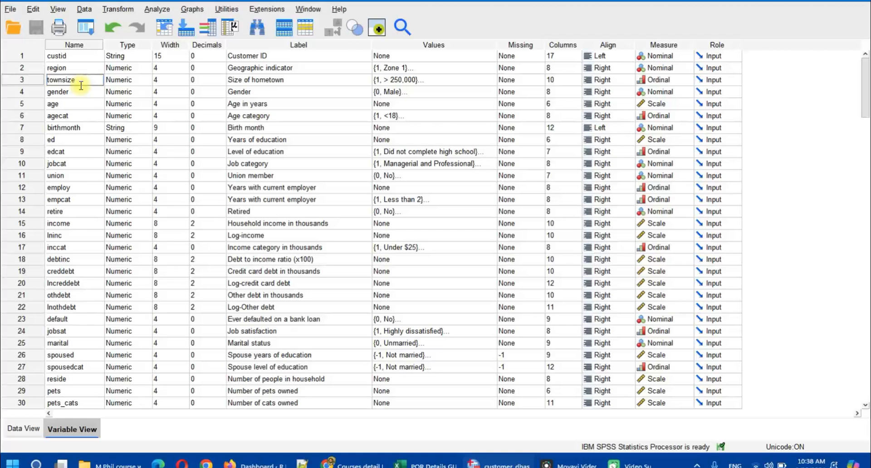
pyautogui.click(88, 92)
pyautogui.click(88, 105)
pyautogui.click(89, 117)
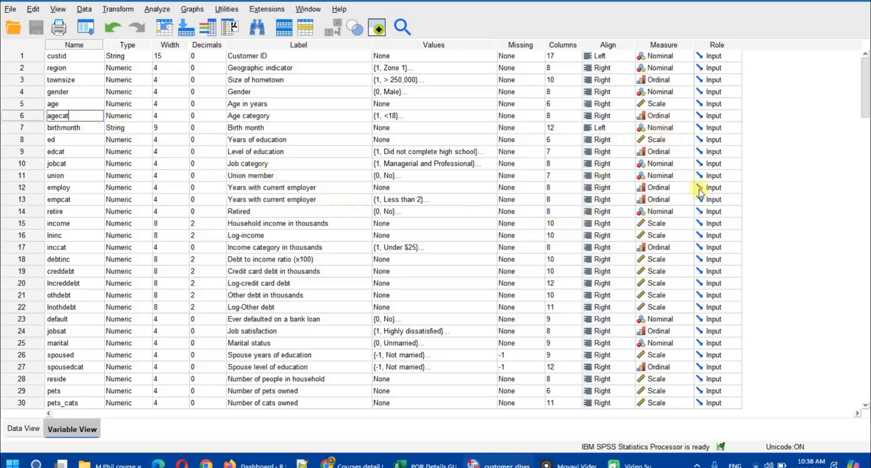
pyautogui.scroll(-16, 700, 192)
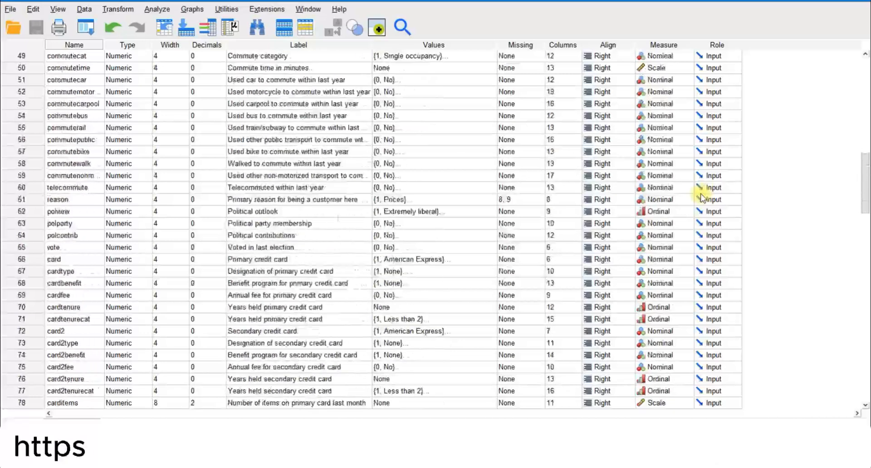
pyautogui.scroll(-20, 700, 197)
pyautogui.scroll(6, 700, 197)
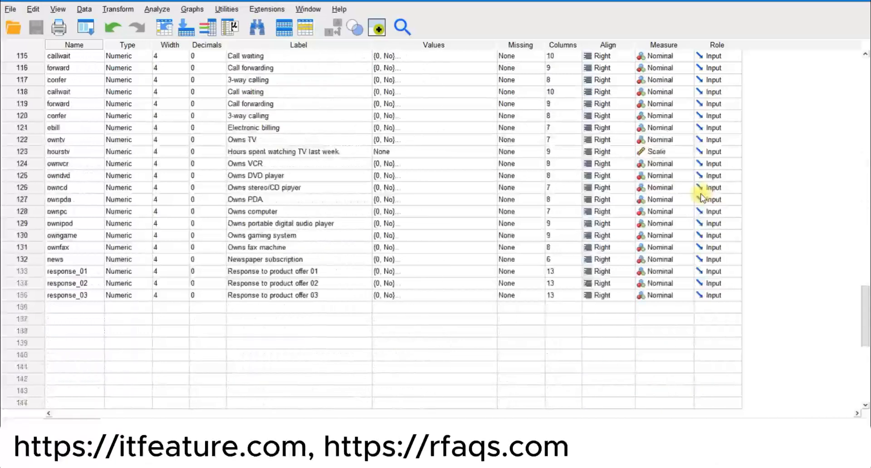
pyautogui.scroll(20, 699, 198)
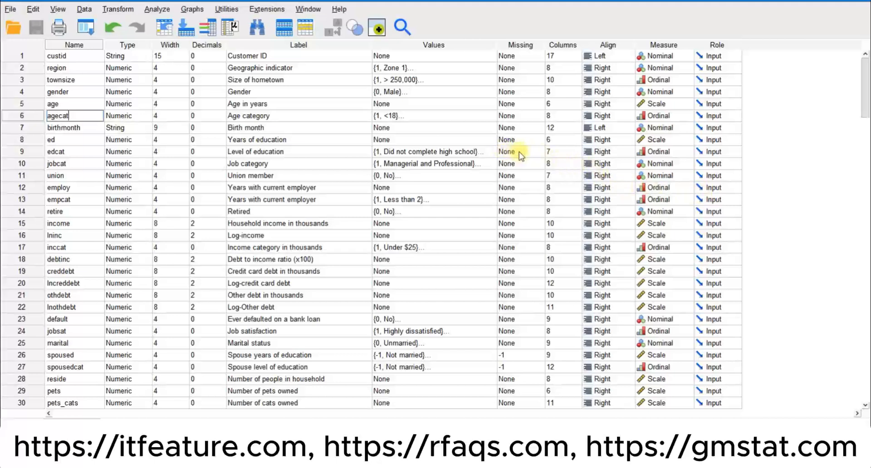
# Examine the missing-value settings of spoused, spousedcat and the variables below them
pyautogui.click(521, 356)
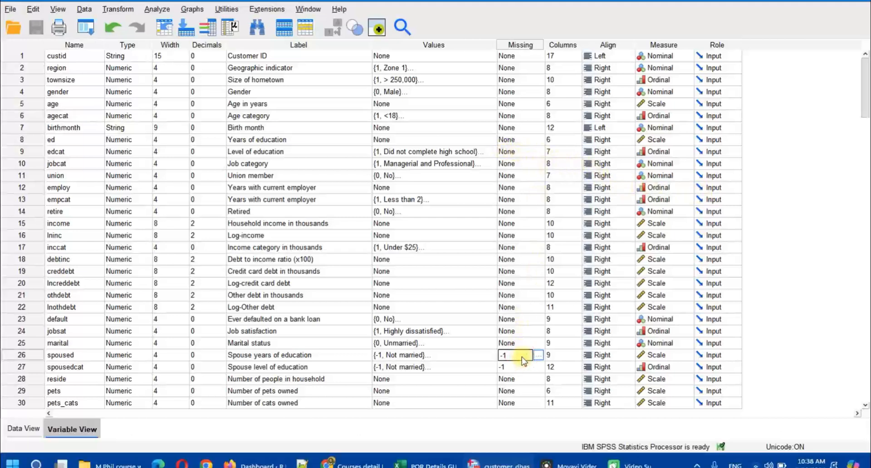
pyautogui.click(519, 368)
pyautogui.click(512, 355)
pyautogui.scroll(-8, 527, 374)
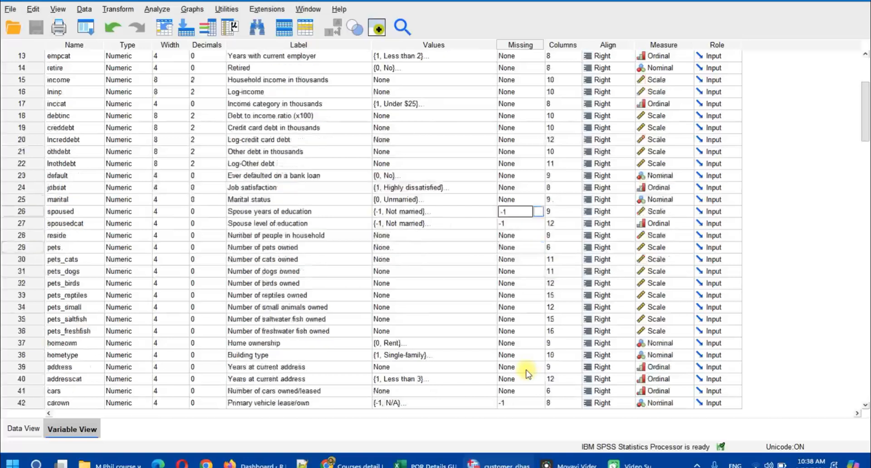
pyautogui.scroll(-1, 527, 373)
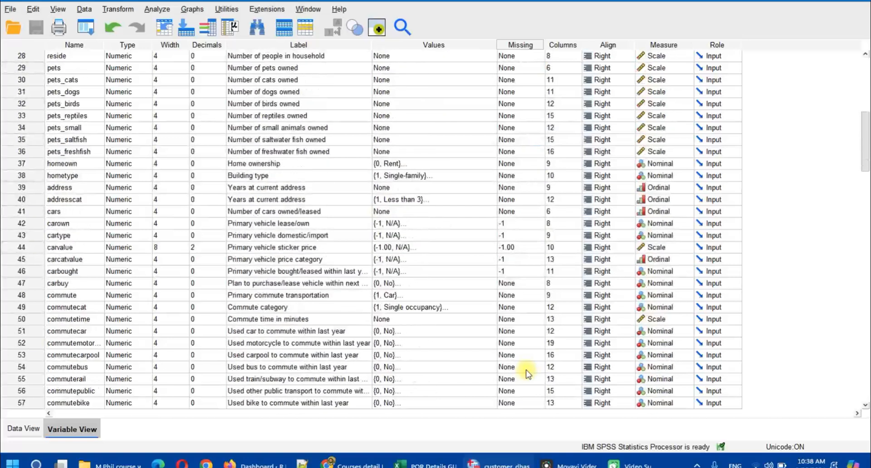
pyautogui.scroll(9, 527, 374)
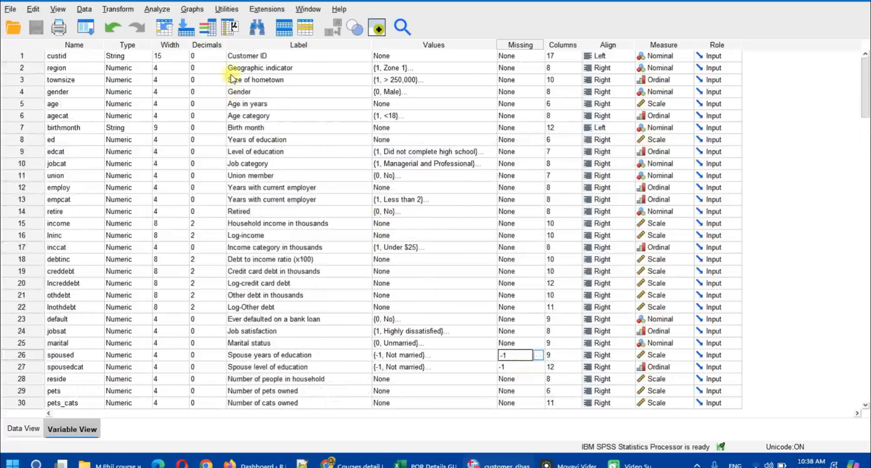
# Switch briefly to the data records and back, and review the region, townsize, gender and age definitions row by row
pyautogui.click(15, 430)
pyautogui.click(56, 430)
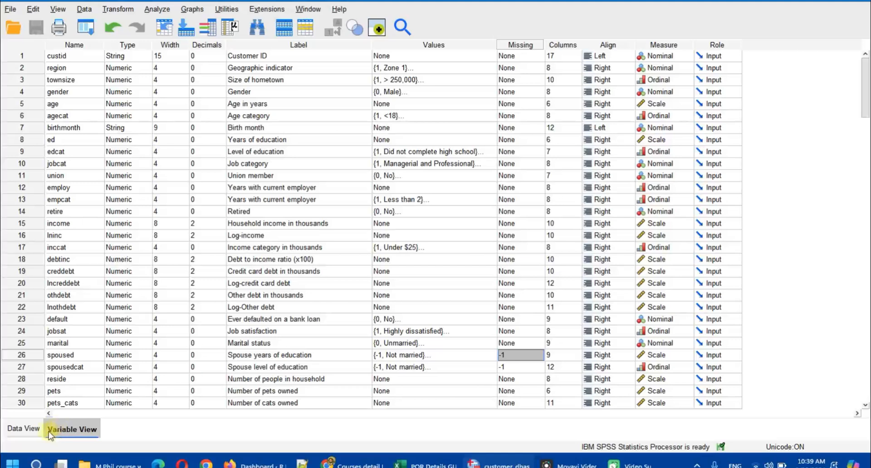
pyautogui.click(31, 70)
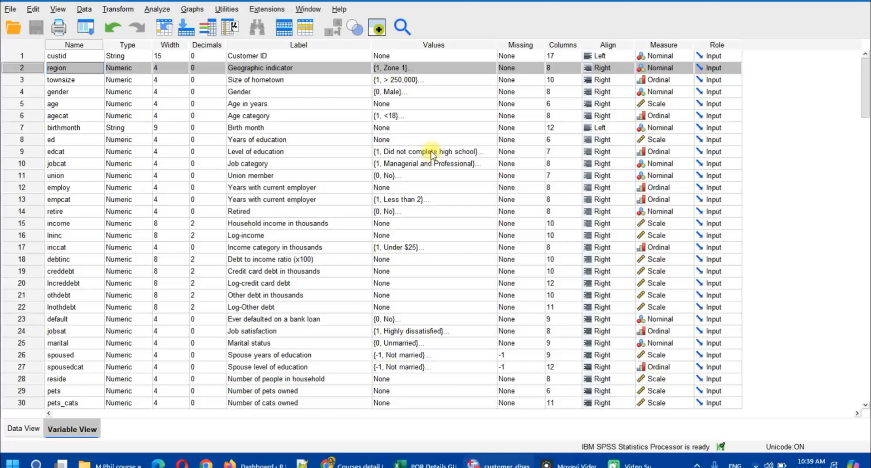
pyautogui.click(29, 81)
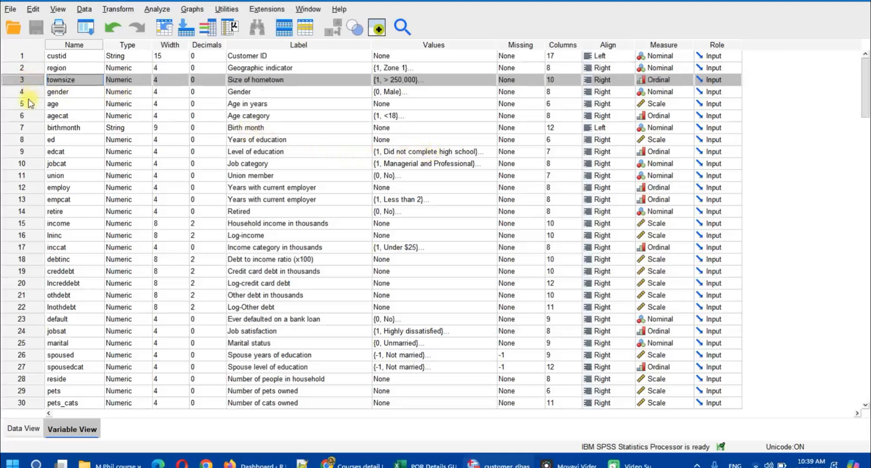
pyautogui.click(28, 97)
pyautogui.click(29, 105)
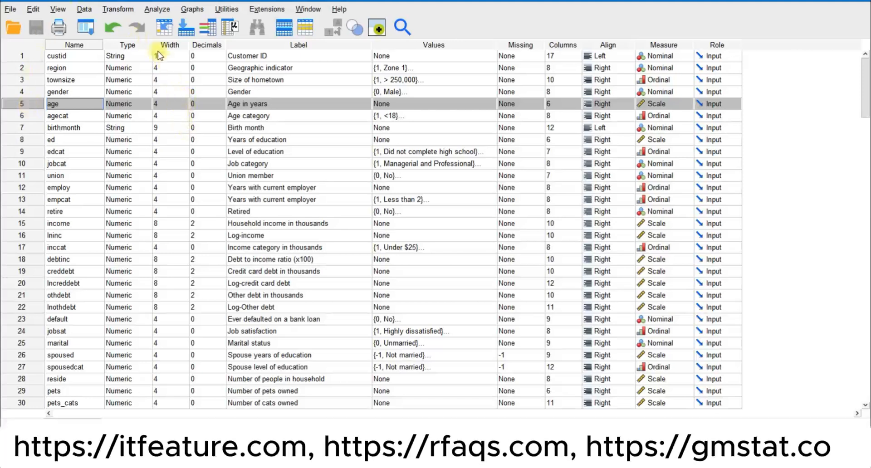
# Start a Crosstabs analysis, enlarge its dialog so the full variable names fit, and move it below the first variable definitions
pyautogui.click(159, 10)
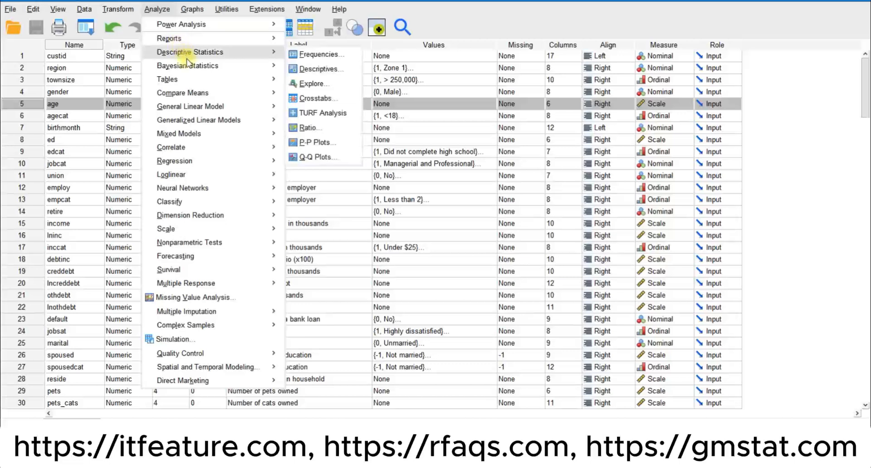
pyautogui.moveTo(263, 52)
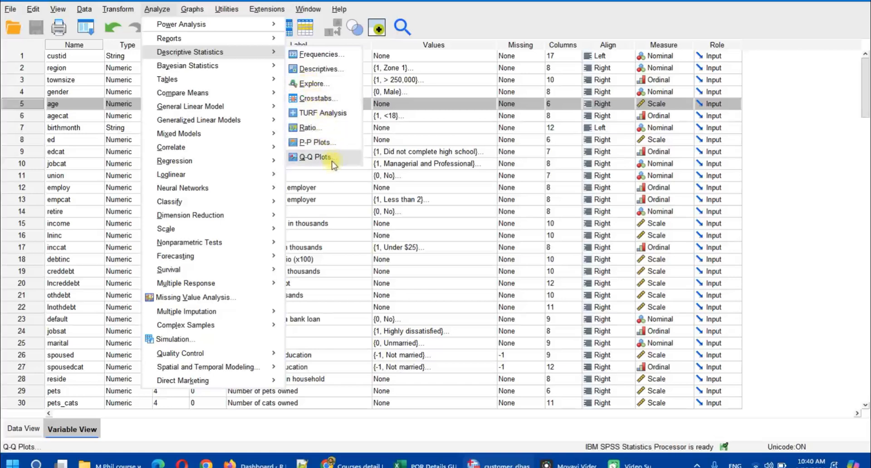
pyautogui.click(314, 99)
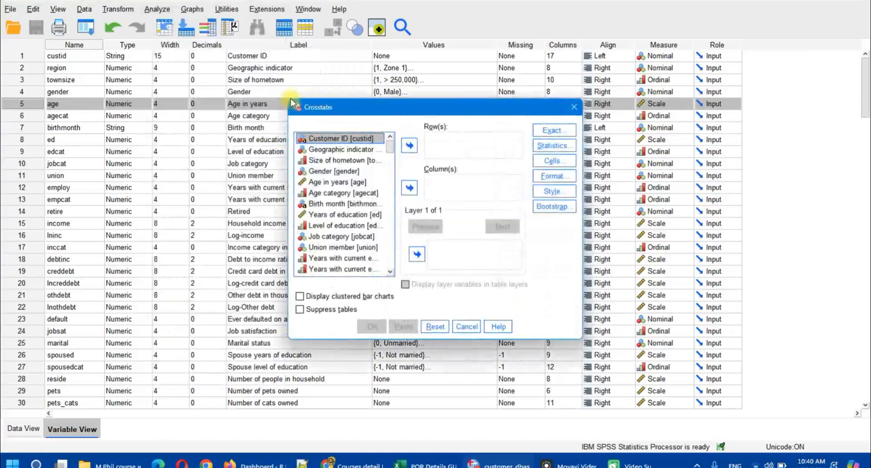
pyautogui.moveTo(291, 102); pyautogui.dragTo(164, 89)
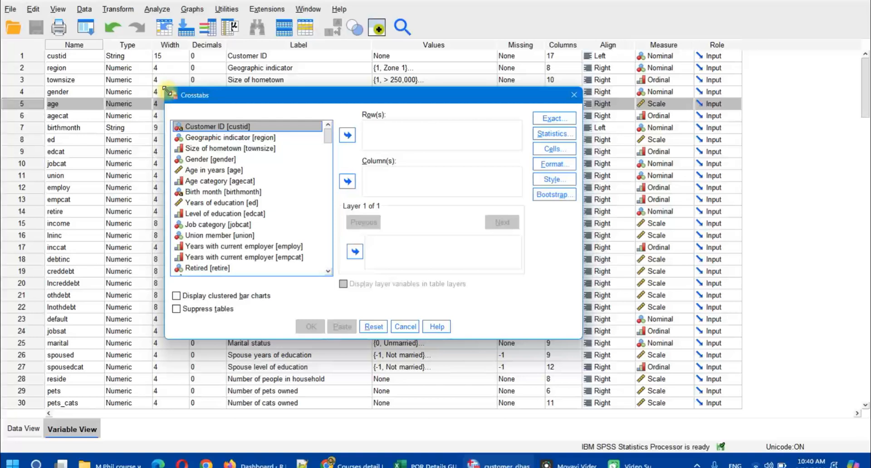
pyautogui.moveTo(164, 89); pyautogui.dragTo(167, 89)
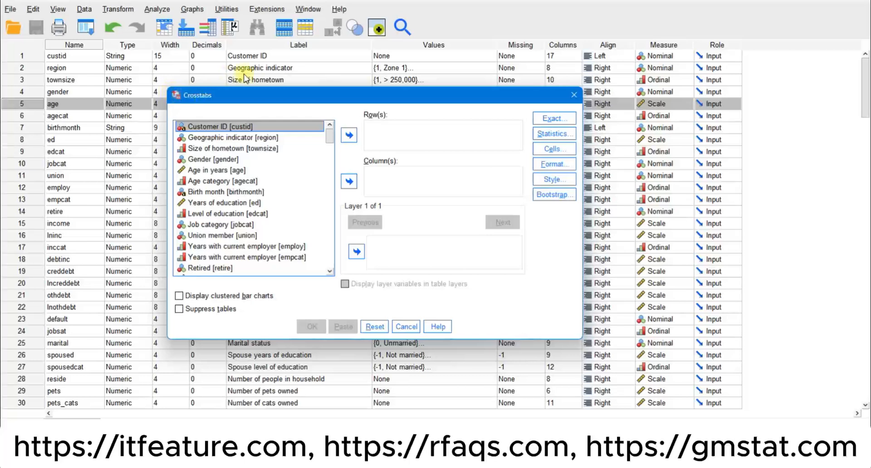
pyautogui.moveTo(261, 100); pyautogui.dragTo(227, 177)
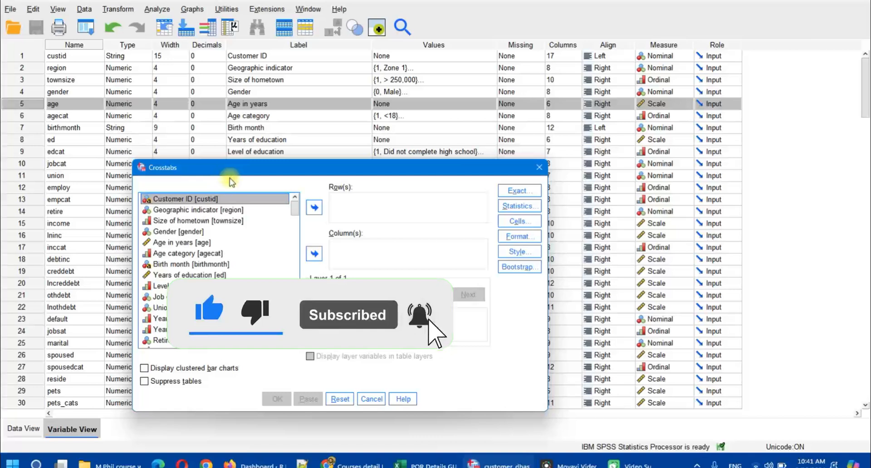
# Run the crosstab with Gender as the row variable and Job category as the column variable
pyautogui.click(191, 232)
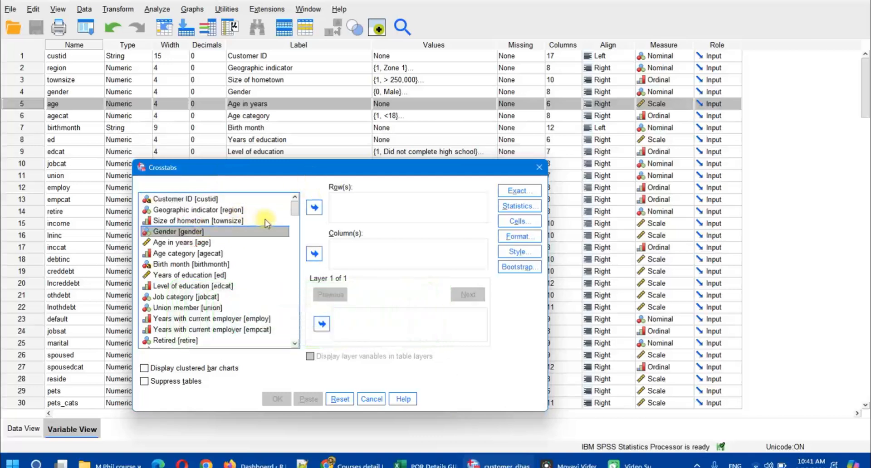
pyautogui.click(319, 210)
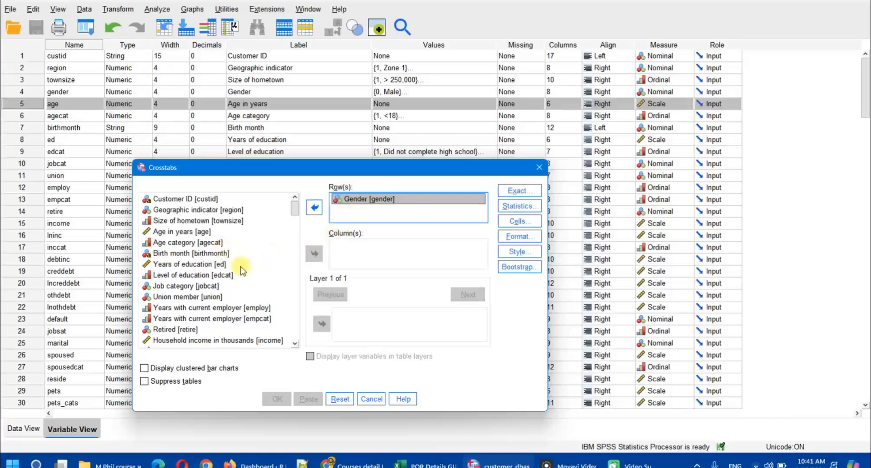
pyautogui.click(213, 286)
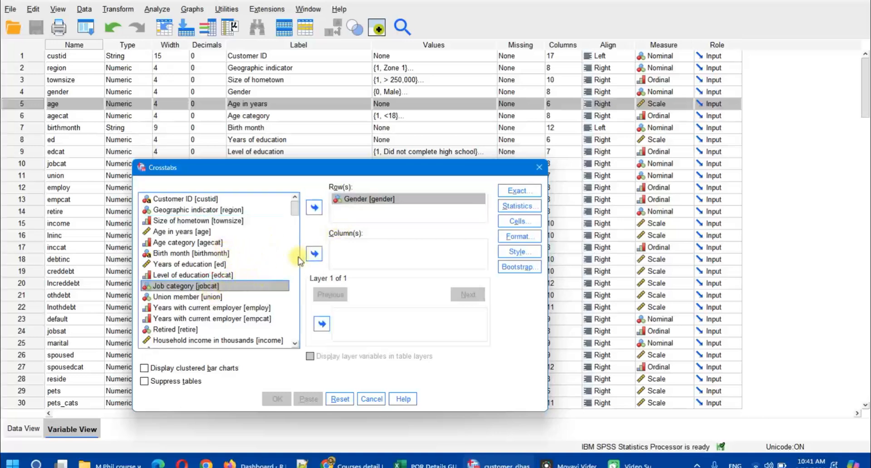
pyautogui.click(314, 254)
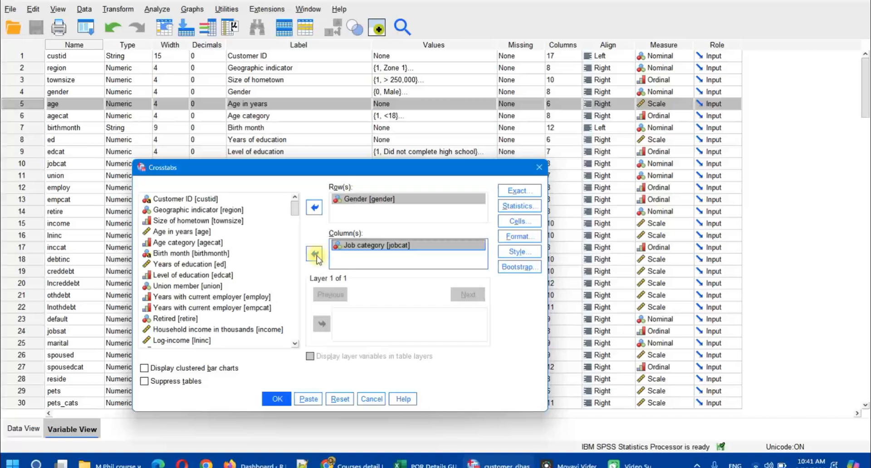
pyautogui.click(267, 400)
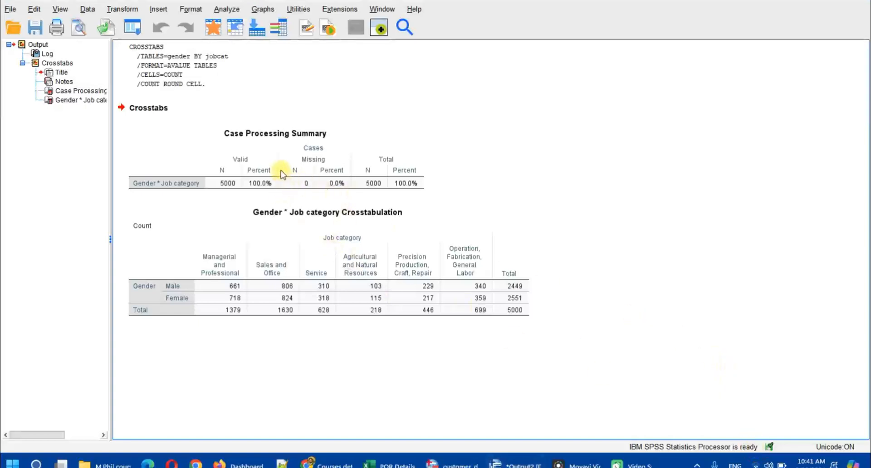
# Check the missing and valid case counts in the Case Processing Summary of the crosstab output
pyautogui.click(726, 383)
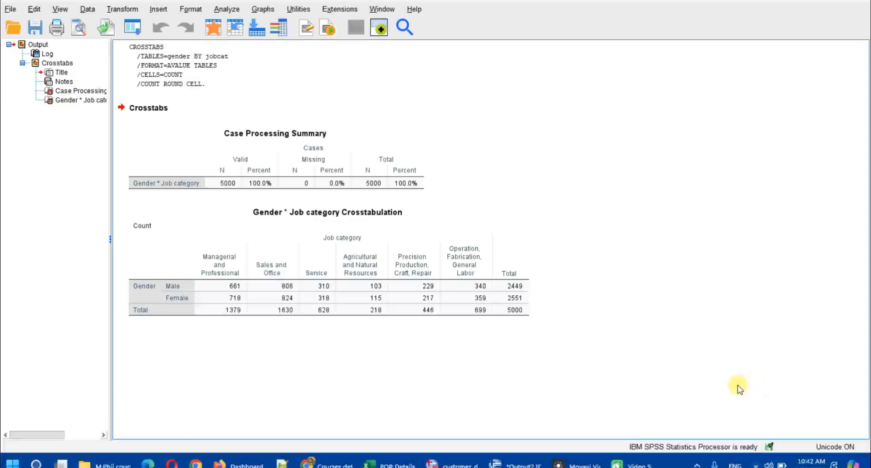
pyautogui.click(726, 385)
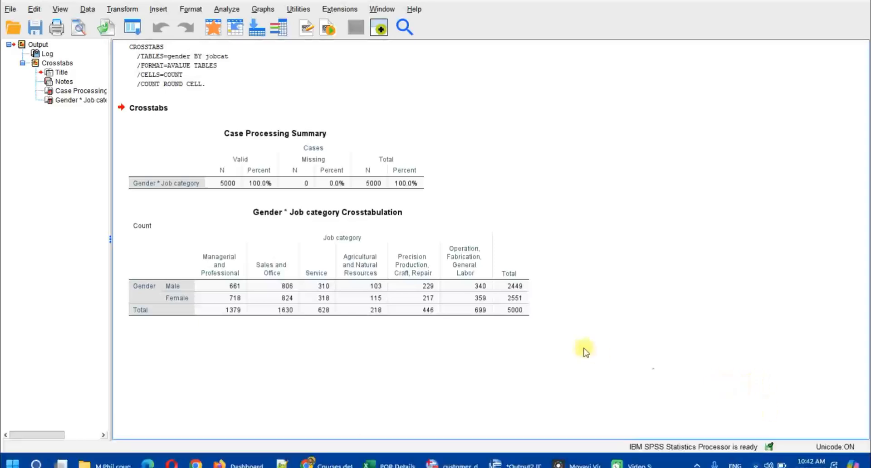
pyautogui.click(299, 183)
pyautogui.moveTo(299, 183)
pyautogui.mouseDown()
pyautogui.moveTo(312, 207)
pyautogui.moveTo(297, 188)
pyautogui.mouseUp()
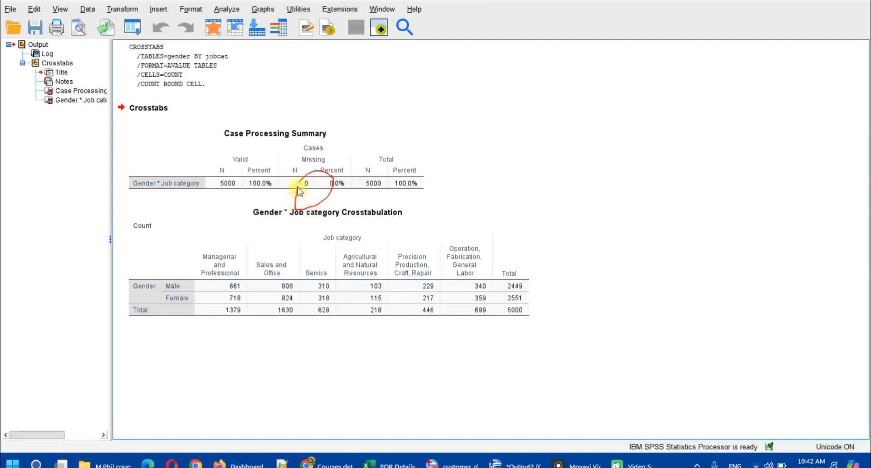
pyautogui.moveTo(218, 182)
pyautogui.mouseDown()
pyautogui.moveTo(223, 171)
pyautogui.moveTo(244, 176)
pyautogui.moveTo(217, 210)
pyautogui.moveTo(219, 185)
pyautogui.mouseUp()
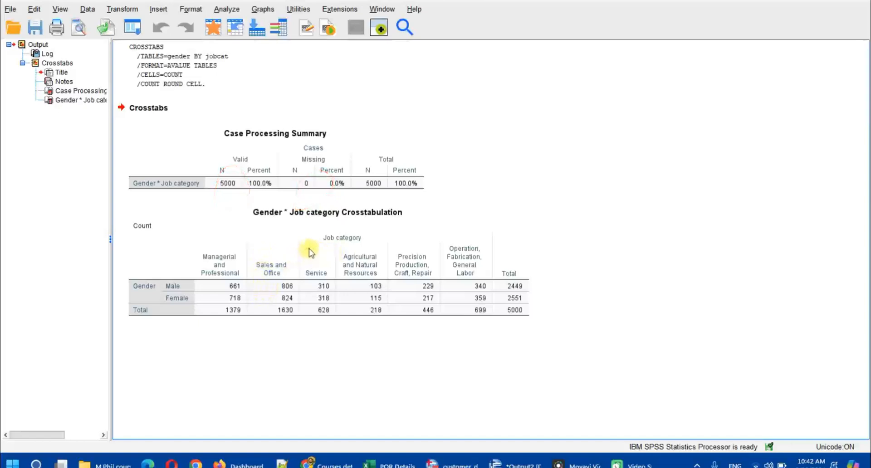
# Examine the male and female counts across the job categories, starting with Managerial and Professional and Sales and Office
pyautogui.moveTo(264, 250)
pyautogui.mouseDown()
pyautogui.moveTo(474, 238)
pyautogui.moveTo(492, 272)
pyautogui.moveTo(401, 287)
pyautogui.moveTo(291, 279)
pyautogui.moveTo(245, 250)
pyautogui.moveTo(261, 249)
pyautogui.mouseUp()
pyautogui.moveTo(173, 270)
pyautogui.mouseDown()
pyautogui.moveTo(171, 321)
pyautogui.moveTo(181, 276)
pyautogui.moveTo(228, 289)
pyautogui.mouseUp()
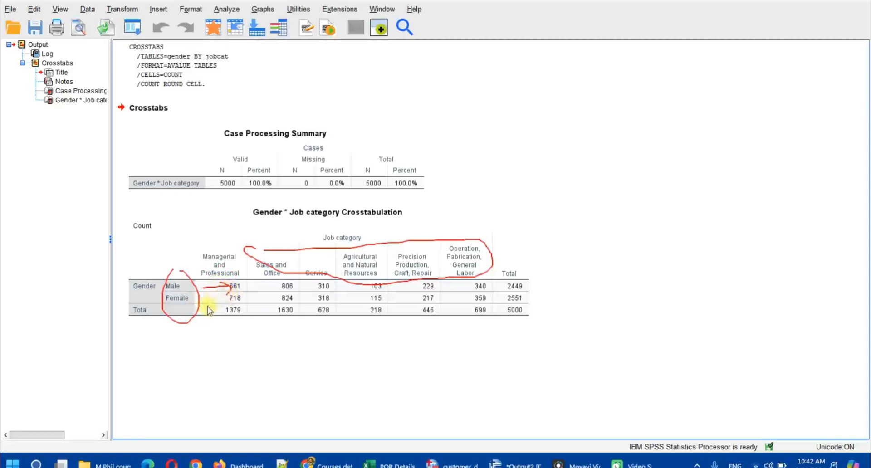
pyautogui.moveTo(189, 299)
pyautogui.mouseDown()
pyautogui.moveTo(222, 298)
pyautogui.moveTo(220, 305)
pyautogui.mouseUp()
pyautogui.moveTo(221, 233)
pyautogui.mouseDown()
pyautogui.moveTo(220, 257)
pyautogui.moveTo(227, 247)
pyautogui.mouseUp()
pyautogui.moveTo(223, 284)
pyautogui.mouseDown()
pyautogui.moveTo(247, 277)
pyautogui.moveTo(233, 295)
pyautogui.mouseUp()
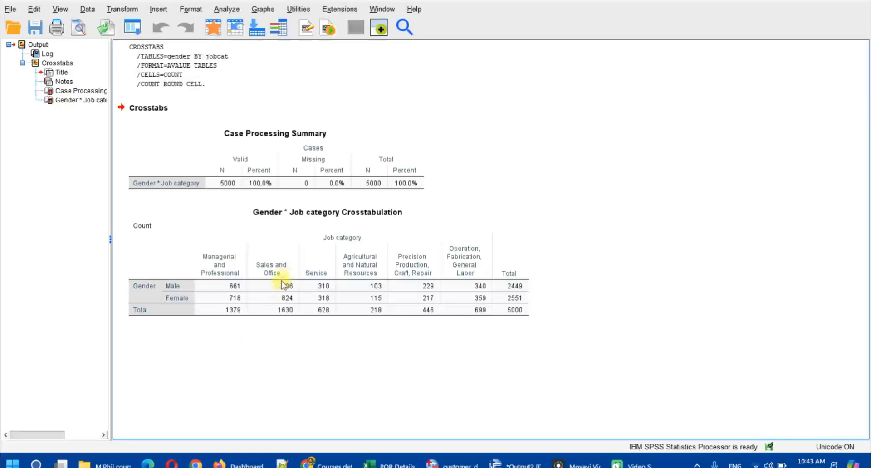
pyautogui.moveTo(290, 279)
pyautogui.mouseDown()
pyautogui.moveTo(301, 293)
pyautogui.moveTo(279, 300)
pyautogui.moveTo(275, 290)
pyautogui.mouseUp()
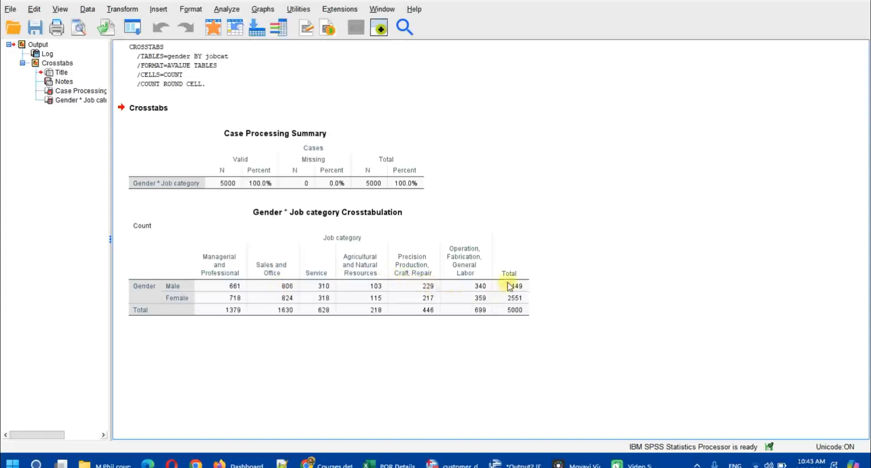
# Compare the male Managerial and Professional cell with its row total and column total in the crosstabulation
pyautogui.moveTo(502, 284)
pyautogui.mouseDown()
pyautogui.moveTo(549, 287)
pyautogui.moveTo(496, 291)
pyautogui.mouseUp()
pyautogui.click(218, 312)
pyautogui.moveTo(218, 313)
pyautogui.mouseDown()
pyautogui.moveTo(252, 308)
pyautogui.moveTo(219, 313)
pyautogui.mouseUp()
pyautogui.moveTo(210, 265)
pyautogui.mouseDown()
pyautogui.moveTo(214, 278)
pyautogui.moveTo(197, 286)
pyautogui.moveTo(216, 287)
pyautogui.mouseUp()
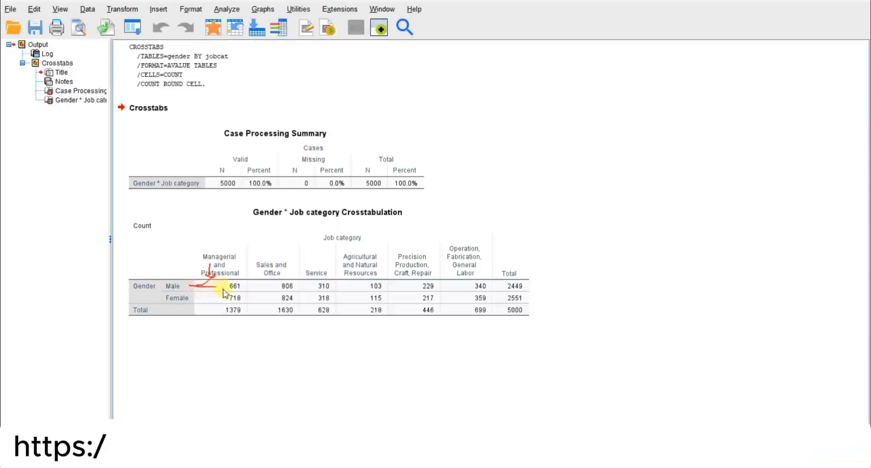
pyautogui.moveTo(215, 283)
pyautogui.mouseDown()
pyautogui.moveTo(204, 296)
pyautogui.moveTo(249, 318)
pyautogui.moveTo(221, 310)
pyautogui.mouseUp()
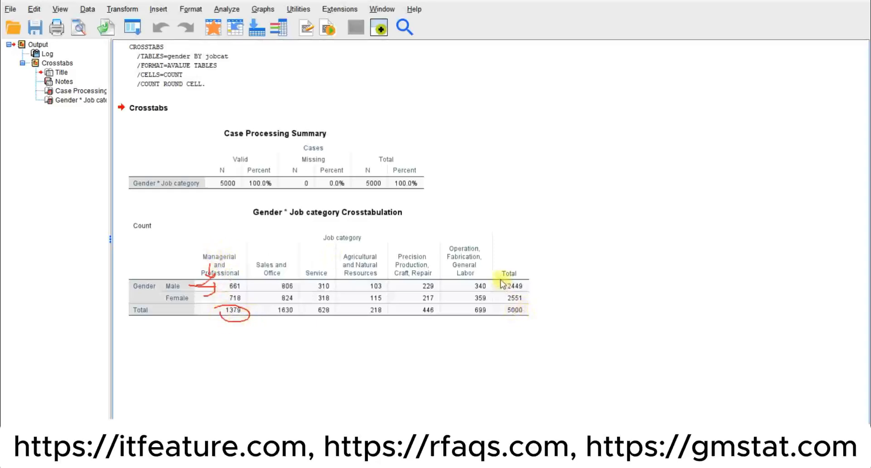
pyautogui.moveTo(502, 287); pyautogui.dragTo(499, 284)
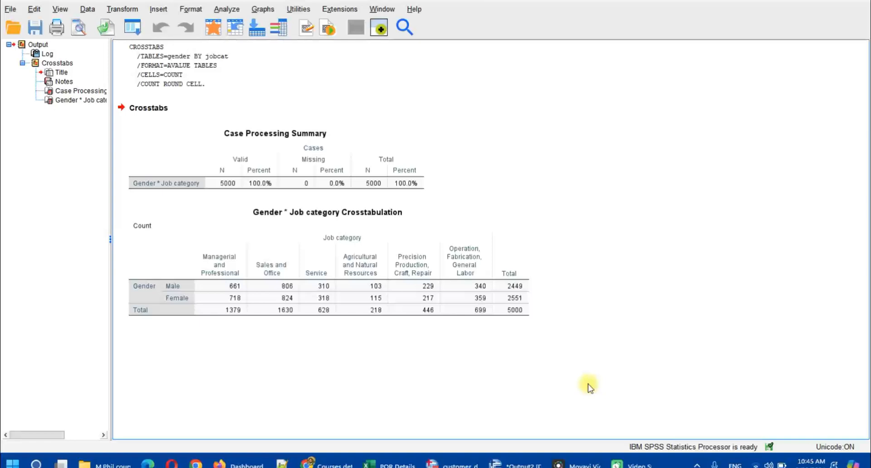
# Return to the customer dataset, reopen the Crosstabs analysis and enable clustered bar charts
pyautogui.click(449, 466)
pyautogui.click(449, 465)
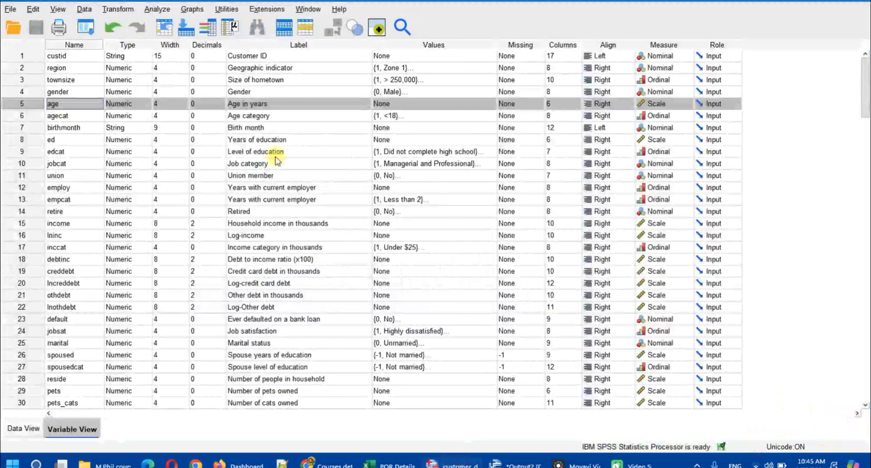
pyautogui.click(157, 9)
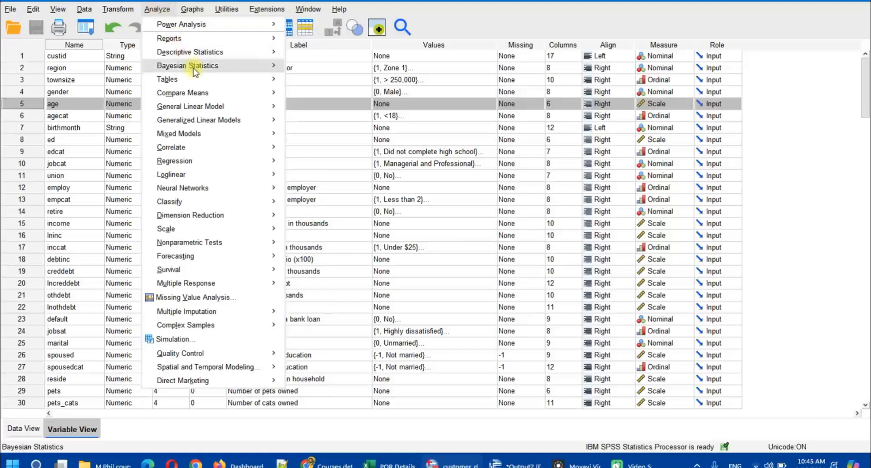
pyautogui.moveTo(209, 65)
pyautogui.moveTo(263, 52)
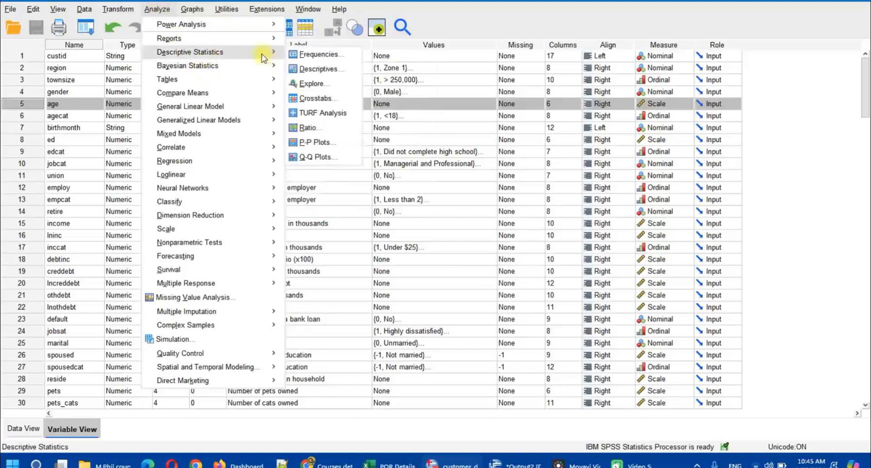
pyautogui.click(328, 104)
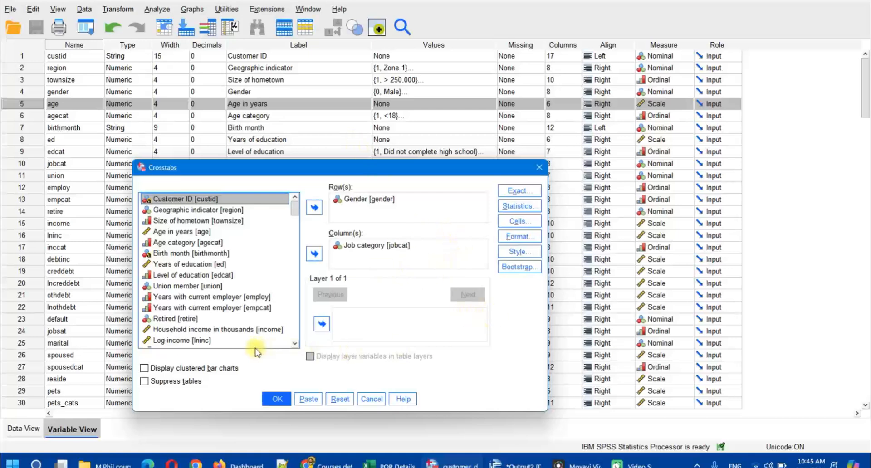
pyautogui.click(144, 368)
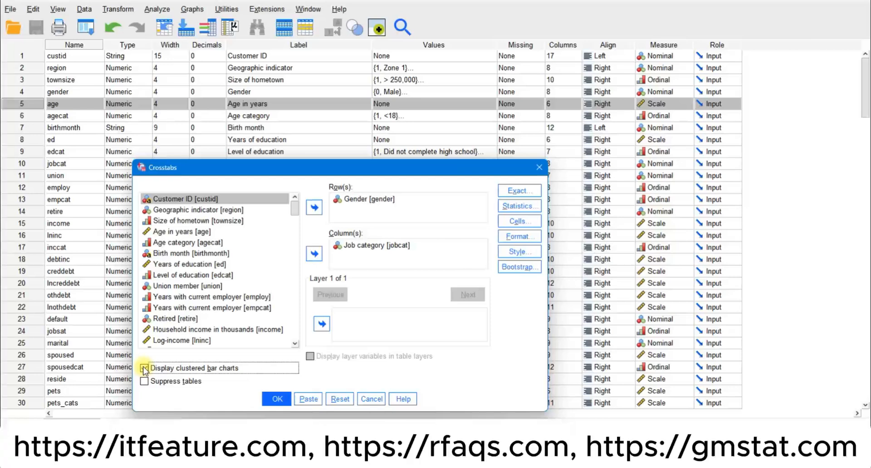
# Add the Chi-square statistic to the Gender by Job category crosstab and run the analysis
pyautogui.click(513, 209)
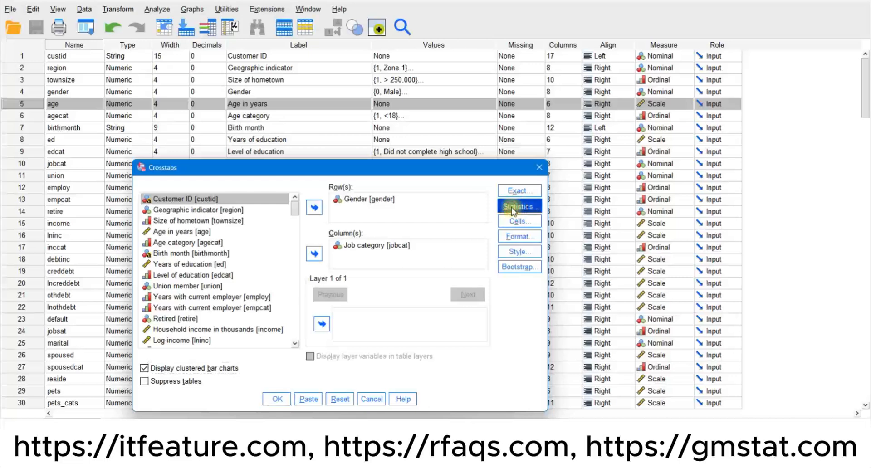
pyautogui.click(289, 217)
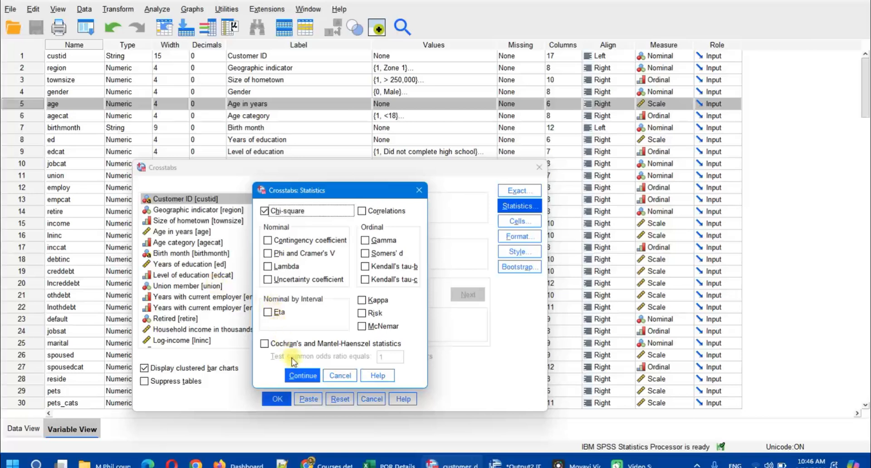
pyautogui.click(301, 375)
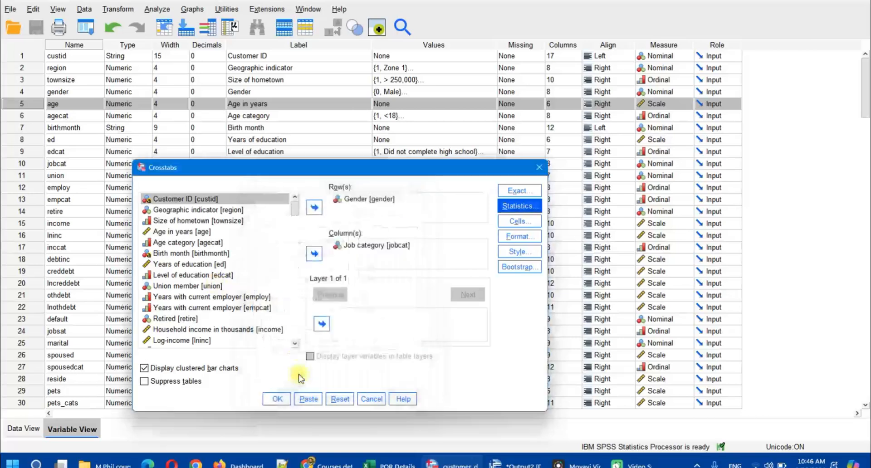
pyautogui.click(276, 399)
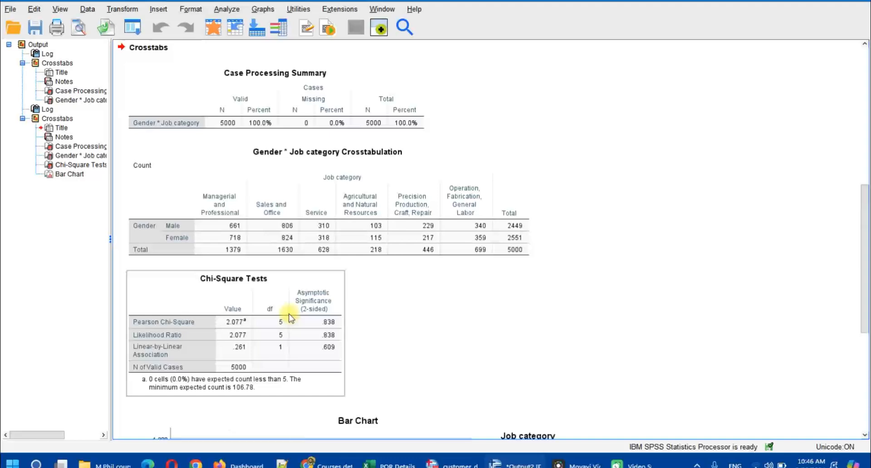
# Review the new crosstabulation and Chi-Square Tests tables, comparing cell counts with the row and column totals
pyautogui.scroll(-1, 288, 314)
pyautogui.click(318, 195)
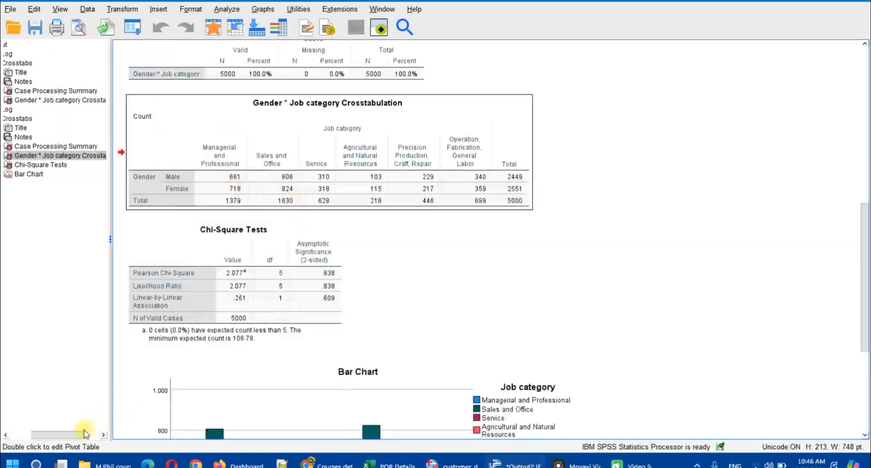
pyautogui.moveTo(84, 433); pyautogui.dragTo(46, 436)
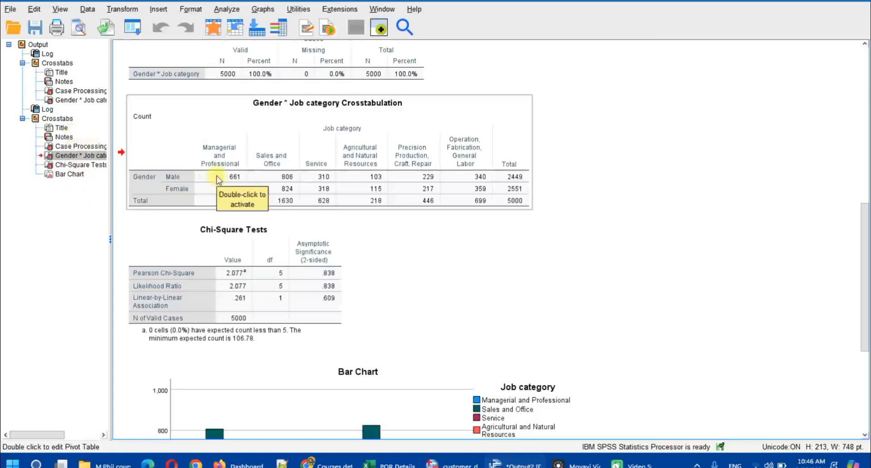
pyautogui.click(245, 301)
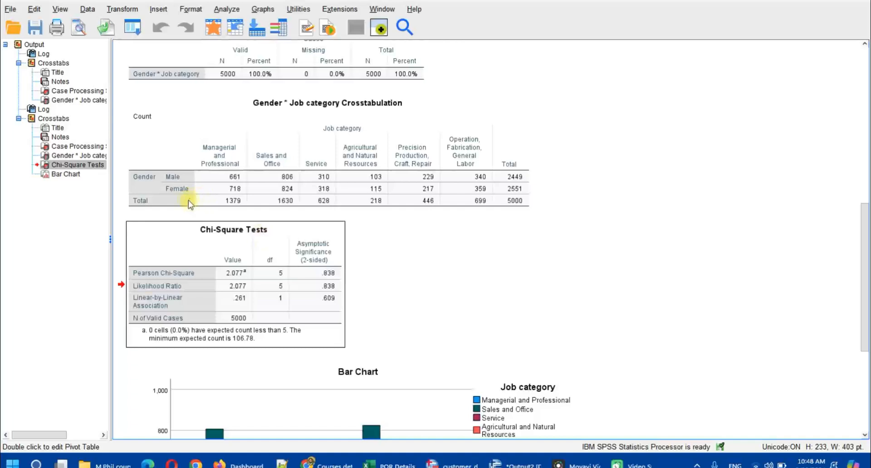
pyautogui.moveTo(228, 182)
pyautogui.mouseDown()
pyautogui.moveTo(235, 157)
pyautogui.moveTo(247, 174)
pyautogui.moveTo(229, 177)
pyautogui.moveTo(247, 198)
pyautogui.moveTo(235, 203)
pyautogui.mouseUp()
pyautogui.moveTo(502, 167)
pyautogui.mouseDown()
pyautogui.moveTo(522, 178)
pyautogui.moveTo(503, 177)
pyautogui.mouseUp()
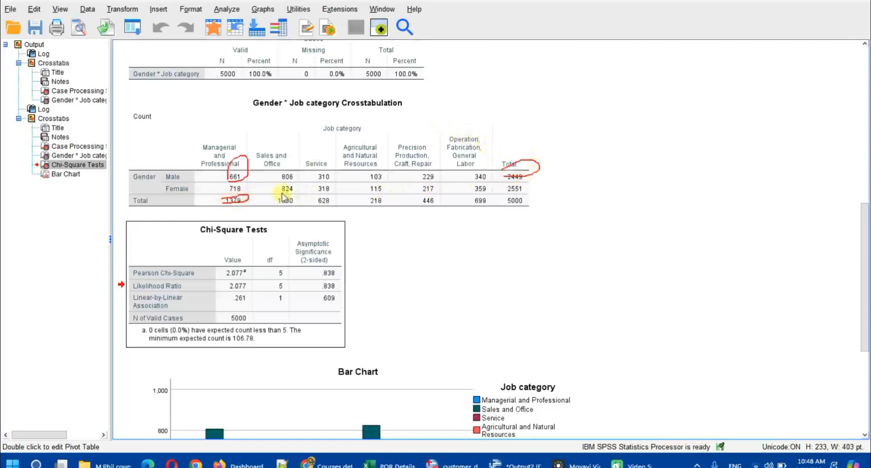
pyautogui.moveTo(257, 200)
pyautogui.mouseDown()
pyautogui.moveTo(493, 176)
pyautogui.moveTo(537, 213)
pyautogui.moveTo(494, 213)
pyautogui.moveTo(507, 205)
pyautogui.mouseUp()
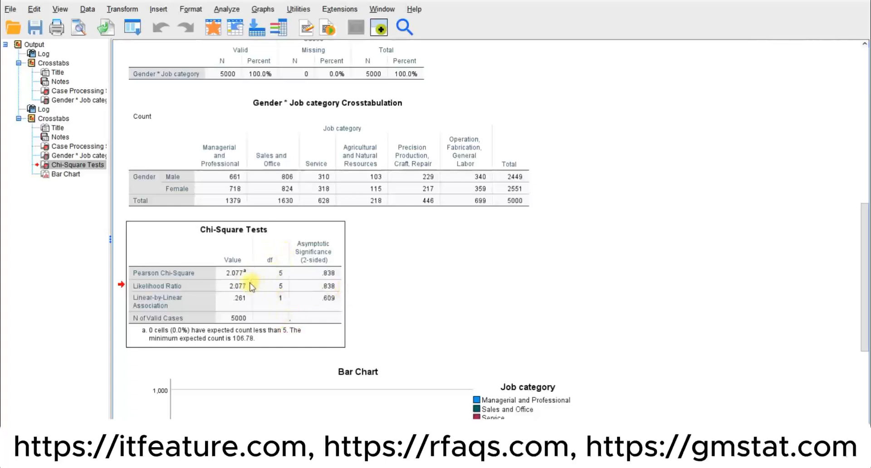
# View the clustered bar chart of job categories by gender alongside the Chi-Square Tests table
pyautogui.moveTo(864, 288); pyautogui.dragTo(865, 352)
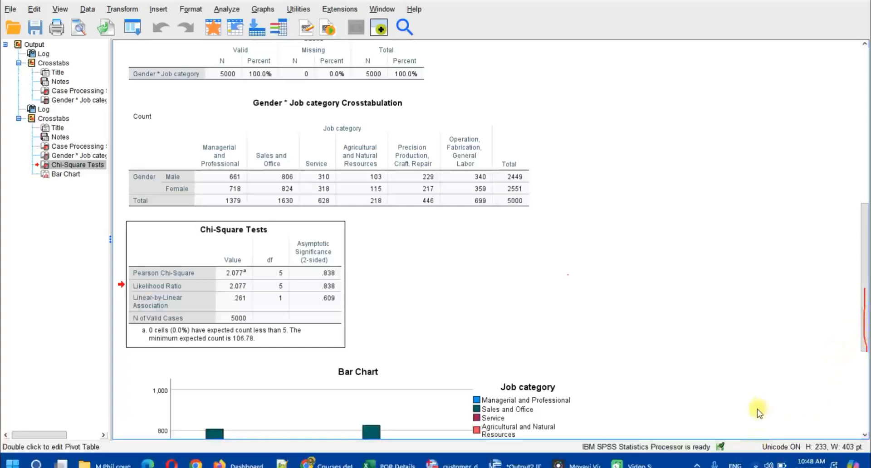
pyautogui.moveTo(861, 321); pyautogui.dragTo(864, 415)
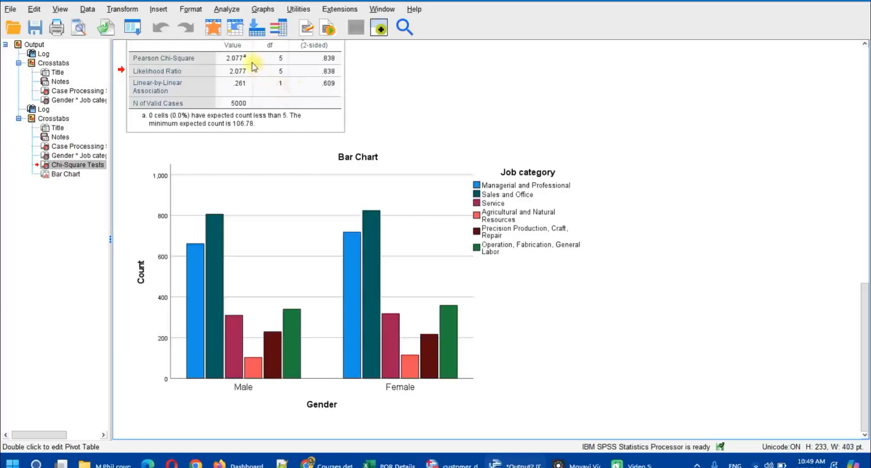
pyautogui.scroll(1, 254, 69)
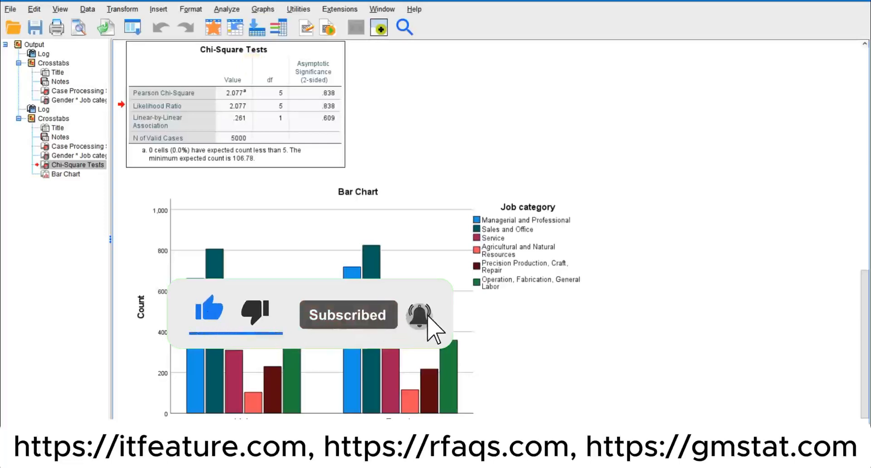
# Close the output document without saving its contents
pyautogui.click(859, 1)
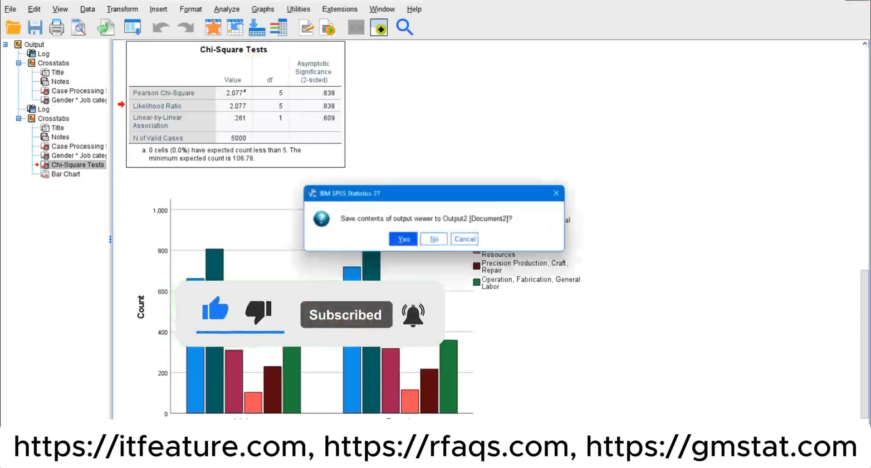
pyautogui.click(434, 244)
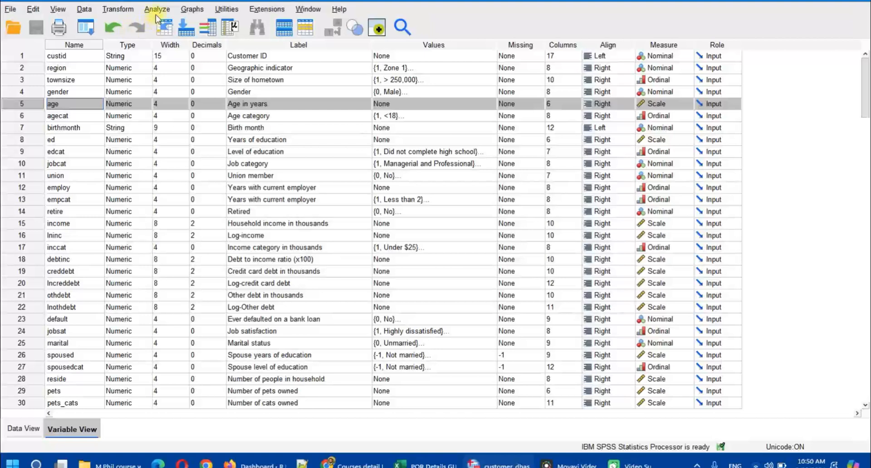
# Add expected counts alongside observed counts in the Gender by Job category crosstab and rerun the analysis
pyautogui.click(87, 32)
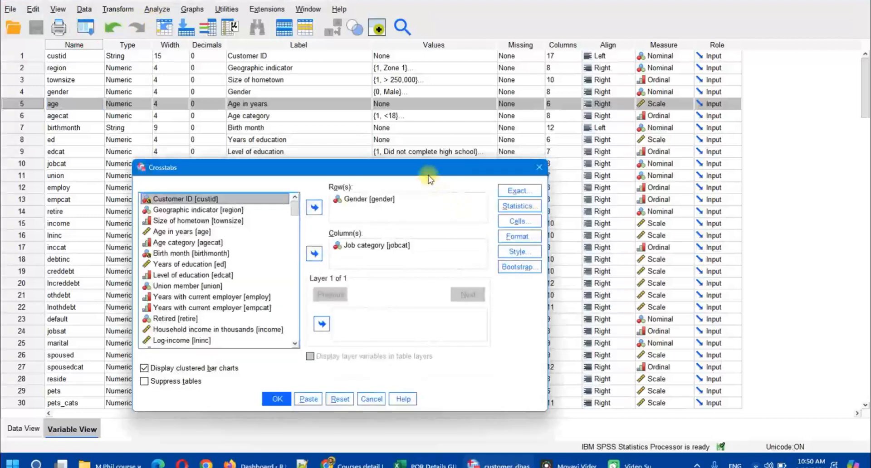
pyautogui.moveTo(425, 170); pyautogui.dragTo(437, 132)
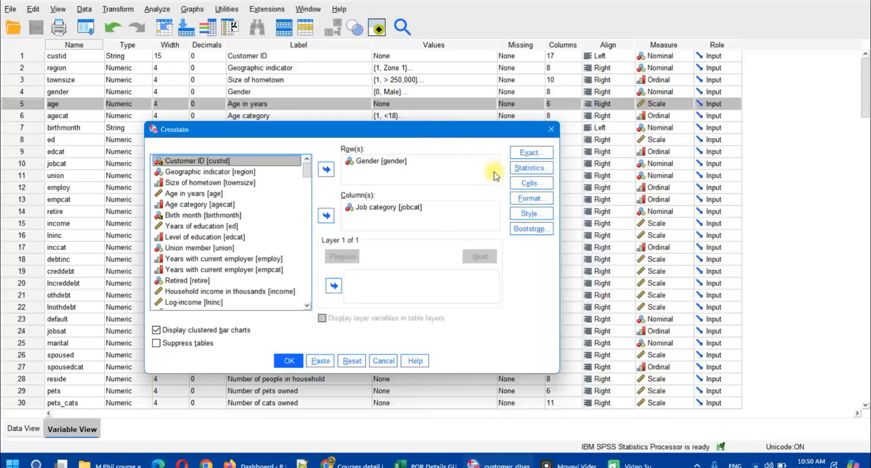
pyautogui.click(519, 190)
pyautogui.click(518, 187)
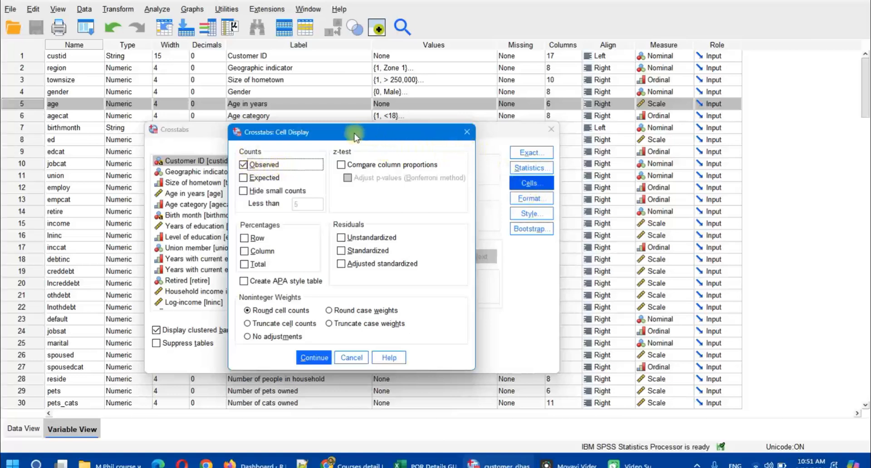
pyautogui.click(269, 179)
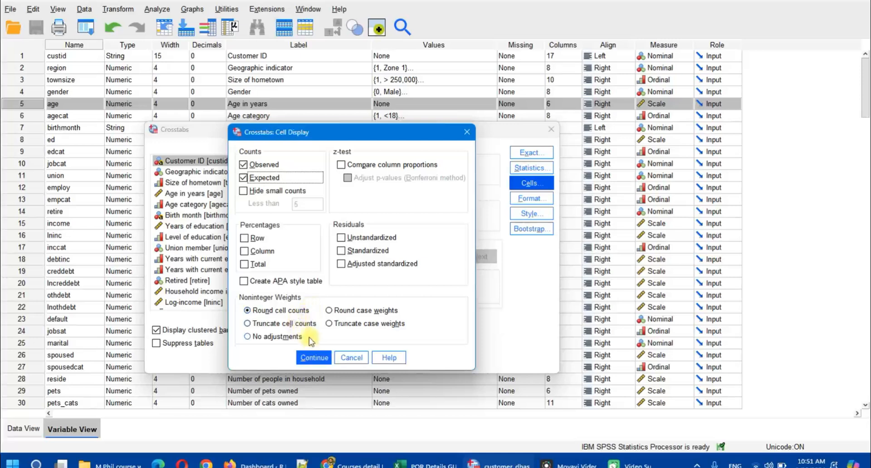
pyautogui.click(317, 358)
pyautogui.click(287, 358)
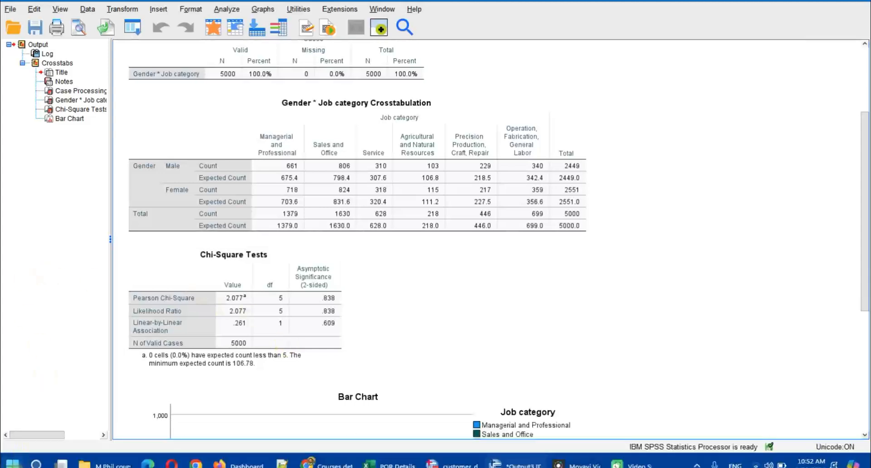
# Switch to Calculator and compute the expected count of males in Managerial and Professional as 2449 × 1379 ÷ 5000
pyautogui.click(12, 463)
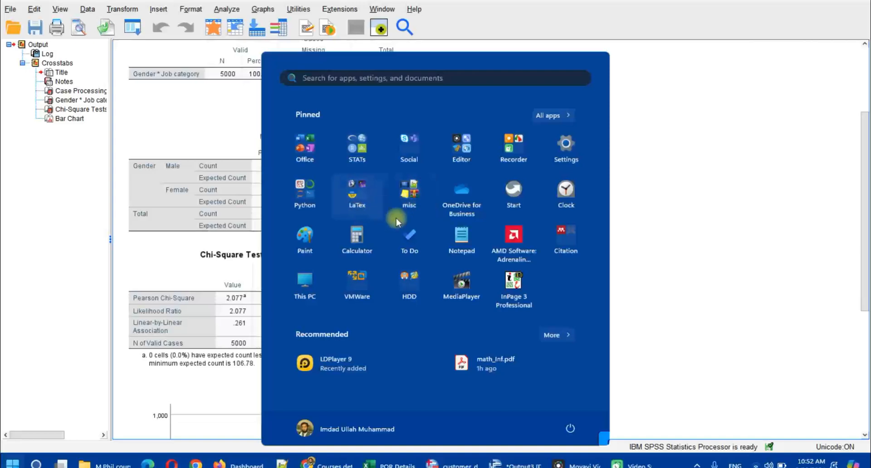
pyautogui.click(370, 243)
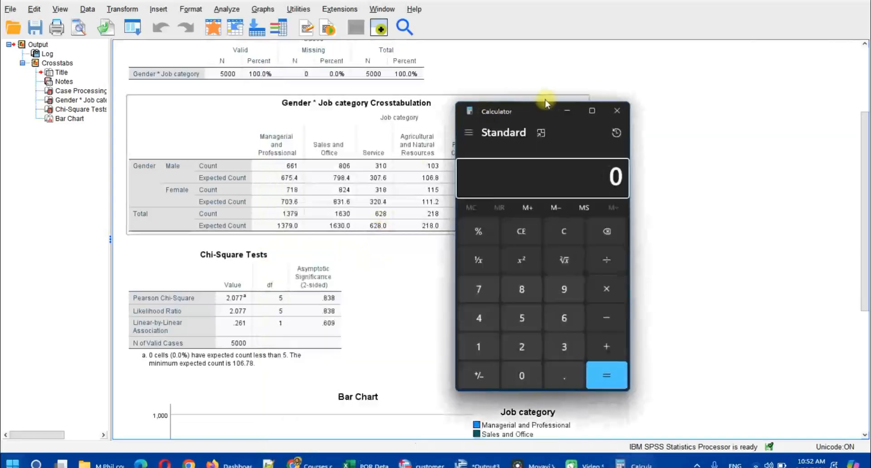
pyautogui.moveTo(536, 113); pyautogui.dragTo(692, 142)
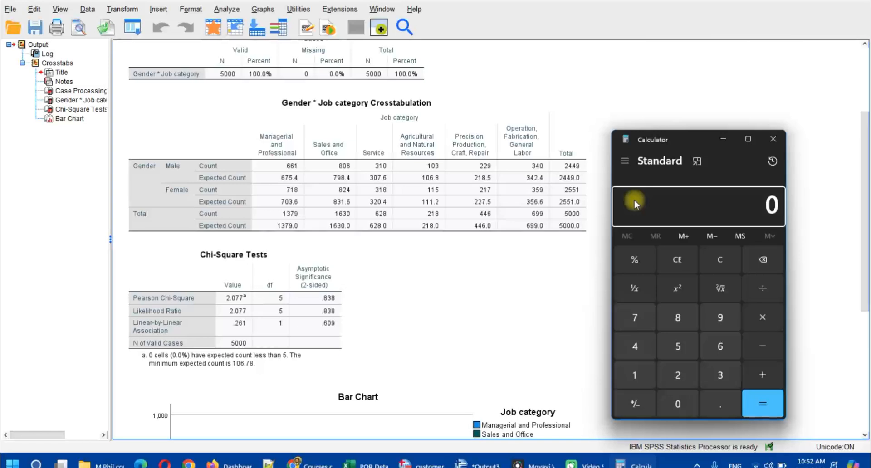
pyautogui.write('24')
pyautogui.write('49')
pyautogui.write('*')
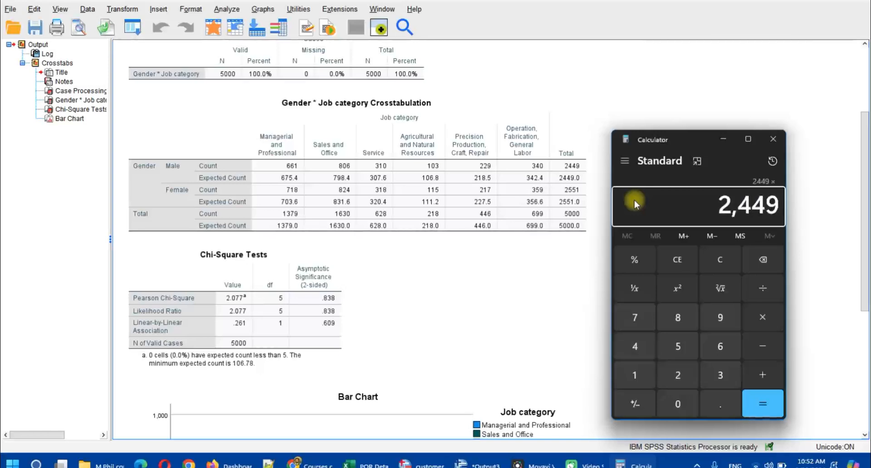
pyautogui.write('1379')
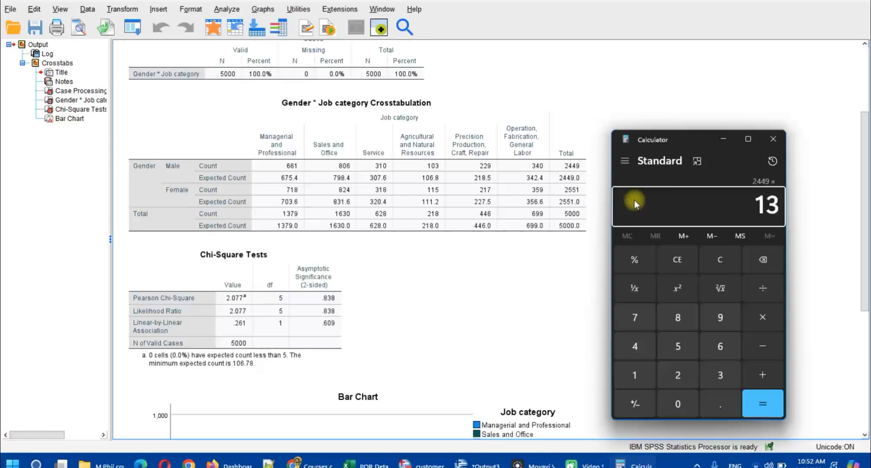
pyautogui.press('Return')
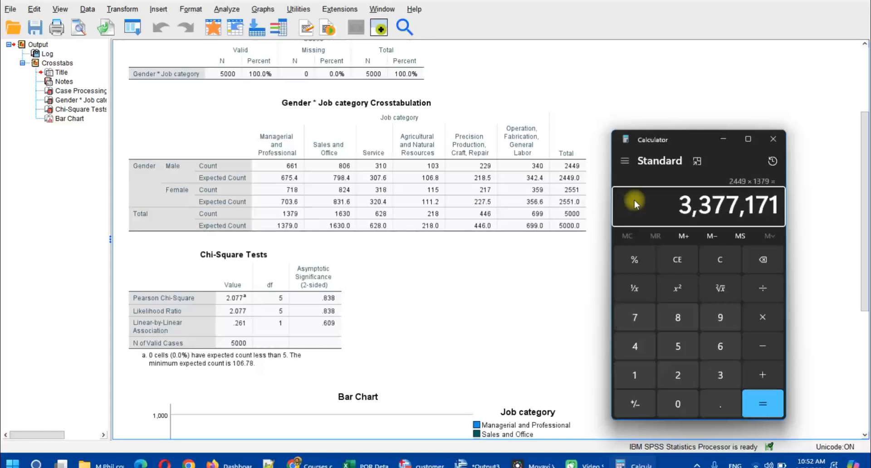
pyautogui.write('/500')
pyautogui.write('0')
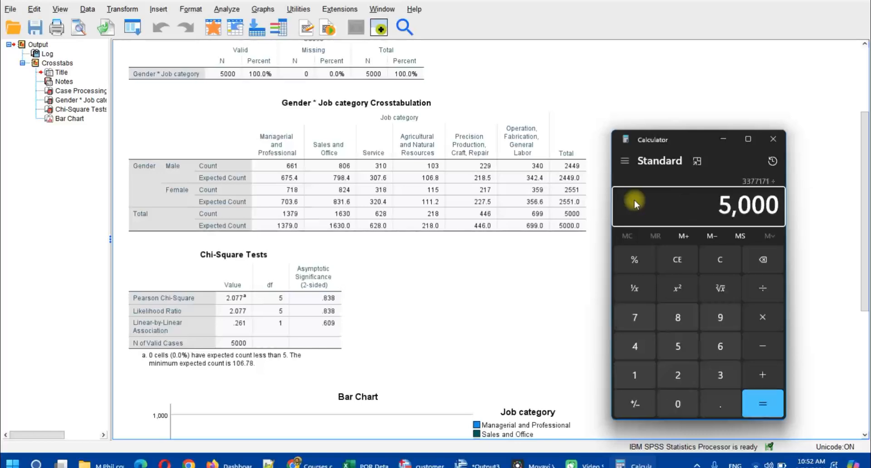
pyautogui.press('Return')
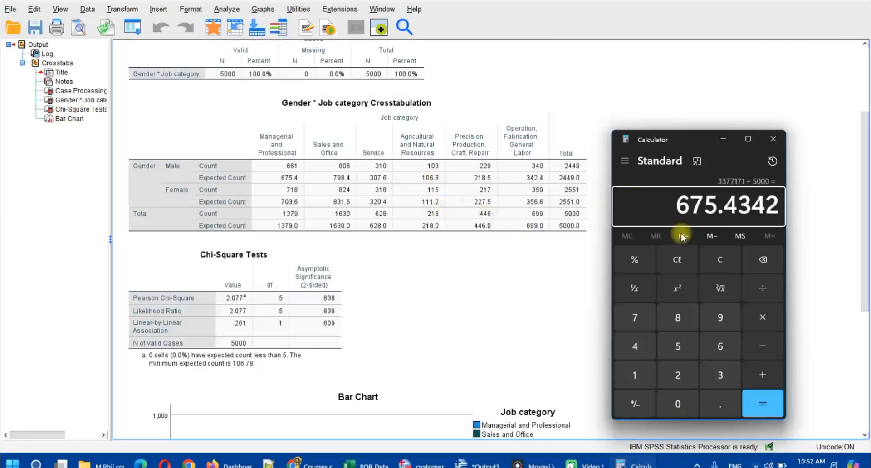
# Calculate 2552 × 218 ÷ 5000 to check the female Agricultural and Natural Resources expected count, and close Calculator
pyautogui.press('Escape')
pyautogui.write('255')
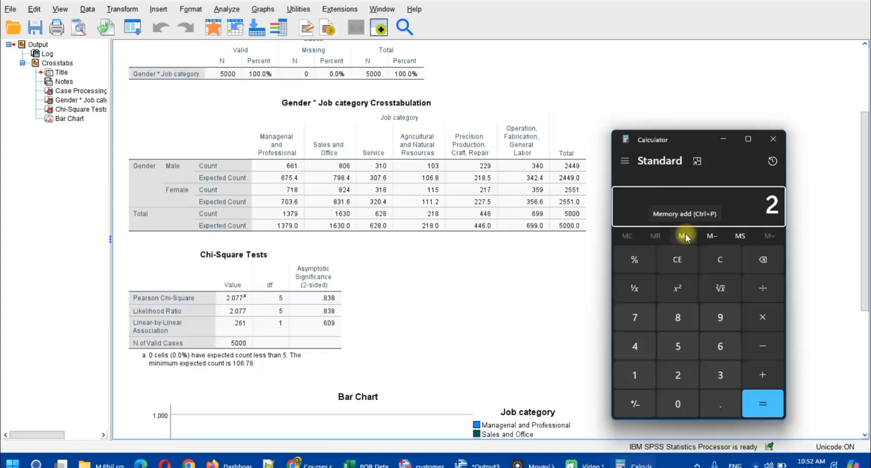
pyautogui.write('2*')
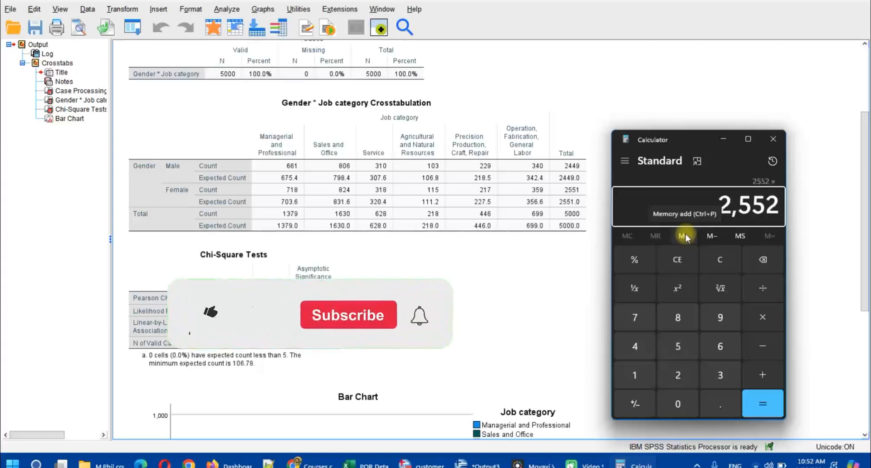
pyautogui.write('2')
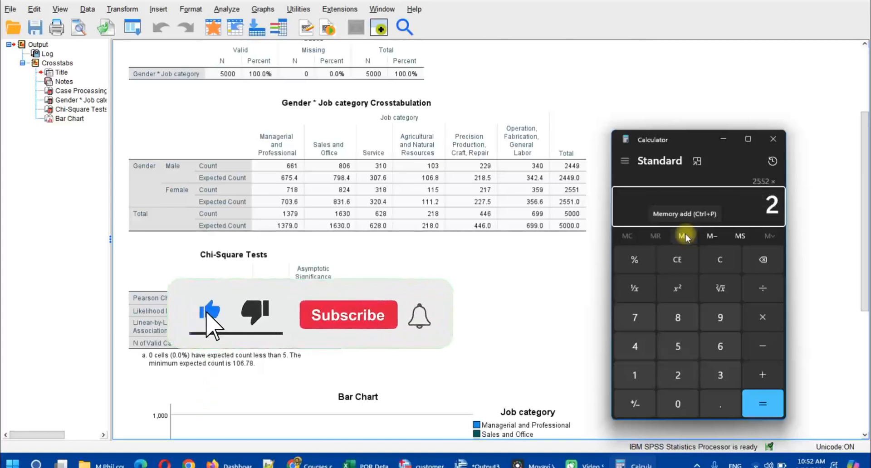
pyautogui.write('18')
pyautogui.press('Return')
pyautogui.write('/5000')
pyautogui.press('Return')
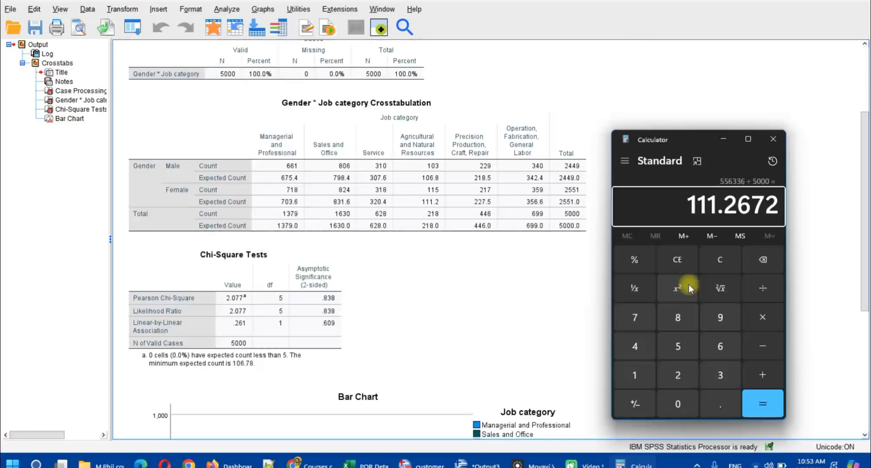
pyautogui.click(779, 141)
# Handwrite r-1 beside the Chi-Square Tests table and mark the Male and Female rows of the crosstabulation
pyautogui.click(236, 313)
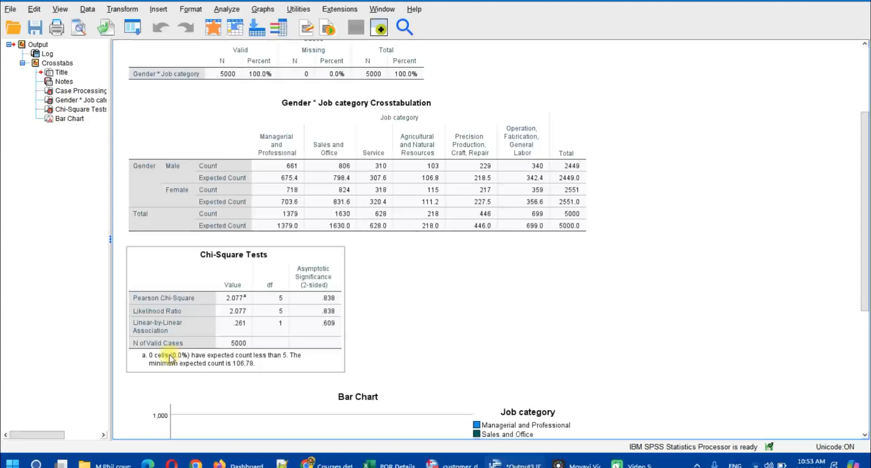
pyautogui.click(761, 444)
pyautogui.click(451, 258)
pyautogui.moveTo(451, 254)
pyautogui.mouseDown()
pyautogui.moveTo(454, 289)
pyautogui.moveTo(463, 278)
pyautogui.mouseUp()
pyautogui.moveTo(496, 321); pyautogui.dragTo(537, 328)
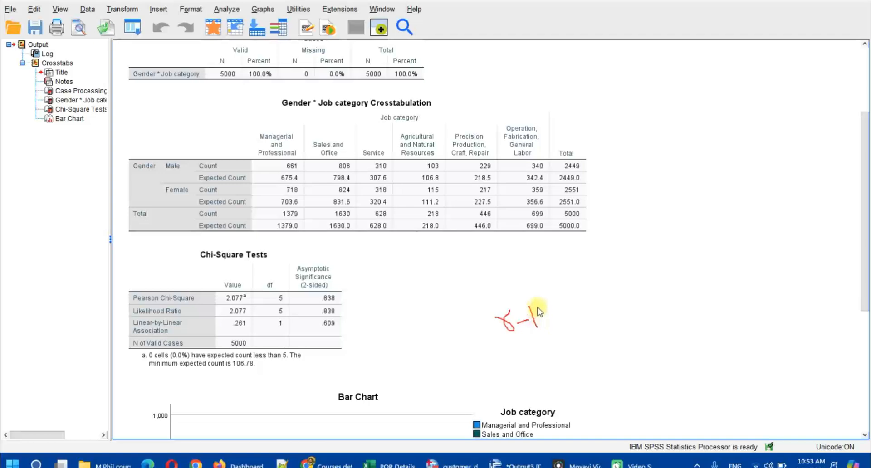
pyautogui.moveTo(535, 296); pyautogui.dragTo(542, 329)
pyautogui.moveTo(489, 306); pyautogui.dragTo(498, 342)
pyautogui.moveTo(551, 297)
pyautogui.mouseDown()
pyautogui.moveTo(570, 325)
pyautogui.moveTo(568, 307)
pyautogui.moveTo(584, 321)
pyautogui.moveTo(597, 301)
pyautogui.moveTo(617, 312)
pyautogui.mouseUp()
pyautogui.moveTo(172, 171); pyautogui.dragTo(196, 160)
pyautogui.moveTo(178, 194); pyautogui.dragTo(198, 187)
pyautogui.moveTo(115, 299)
pyautogui.mouseDown()
pyautogui.moveTo(145, 298)
pyautogui.moveTo(129, 307)
pyautogui.mouseUp()
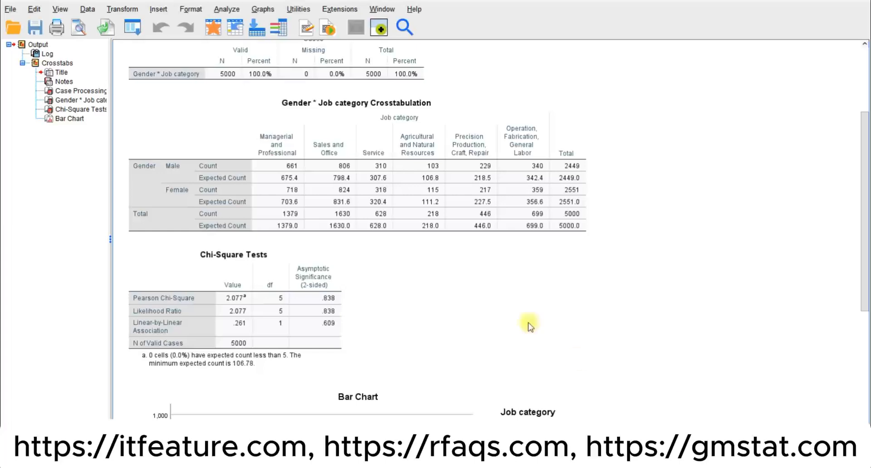
# Switch to the dataset's Data View, show value labels instead of codes, and widen the agecat and edcat columns
pyautogui.click(382, 208)
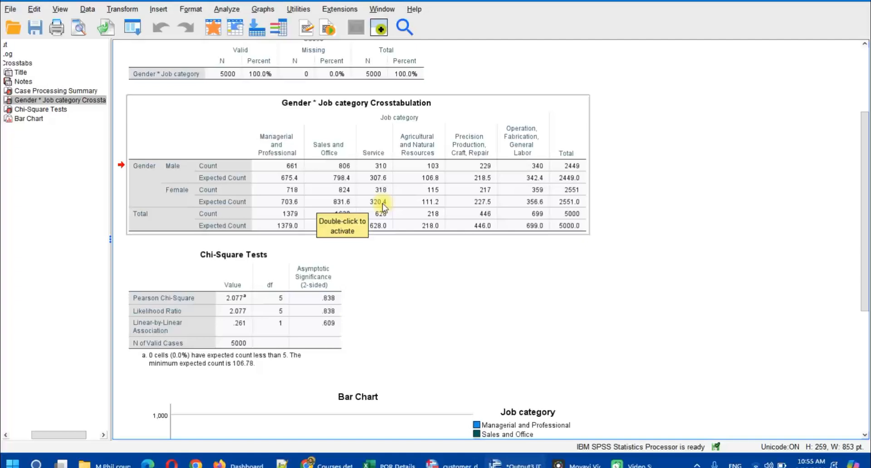
pyautogui.moveTo(462, 465)
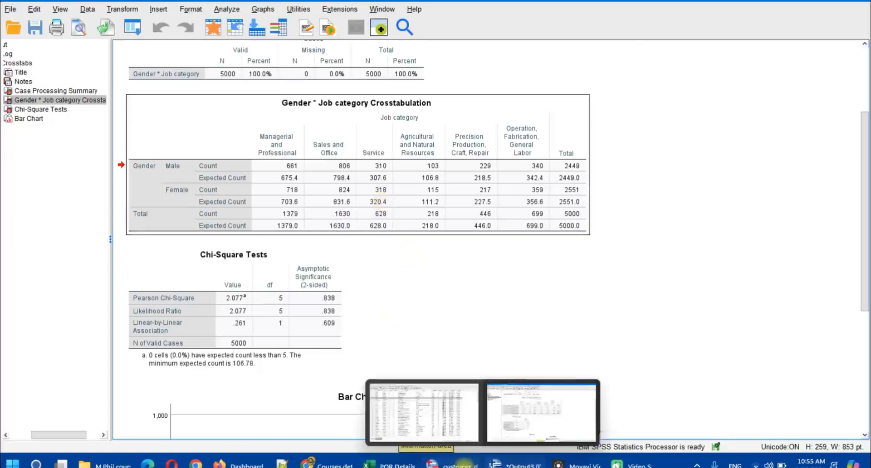
pyautogui.click(433, 420)
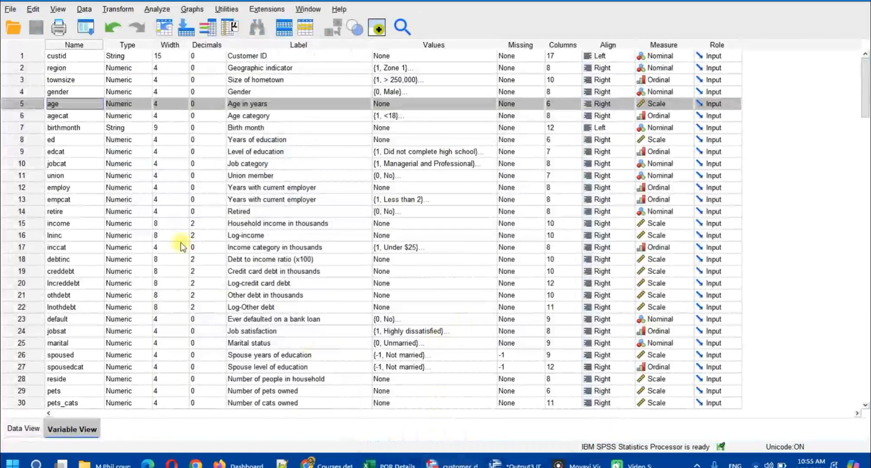
pyautogui.click(25, 428)
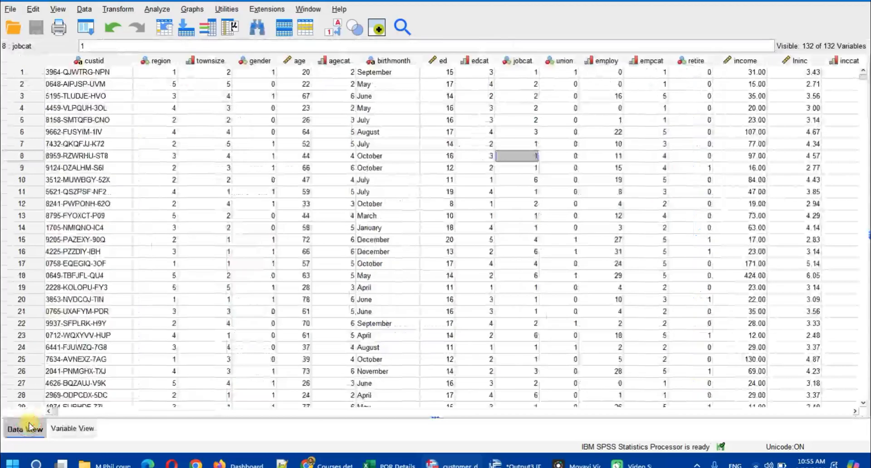
pyautogui.click(260, 61)
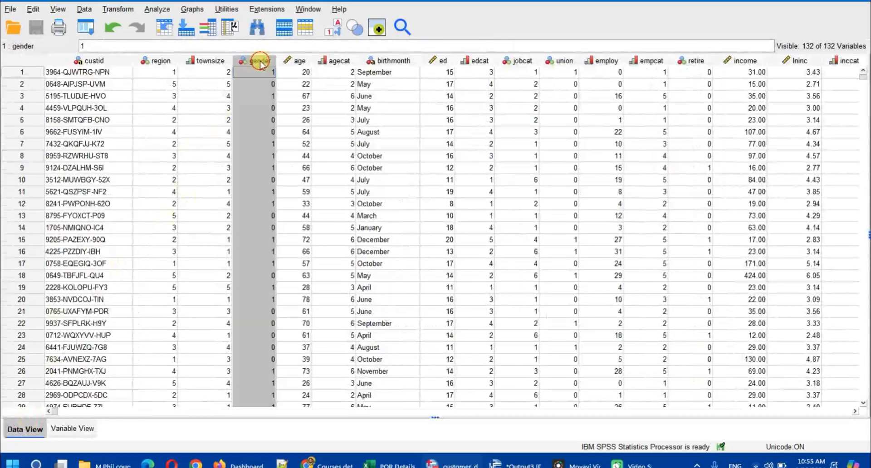
pyautogui.click(375, 30)
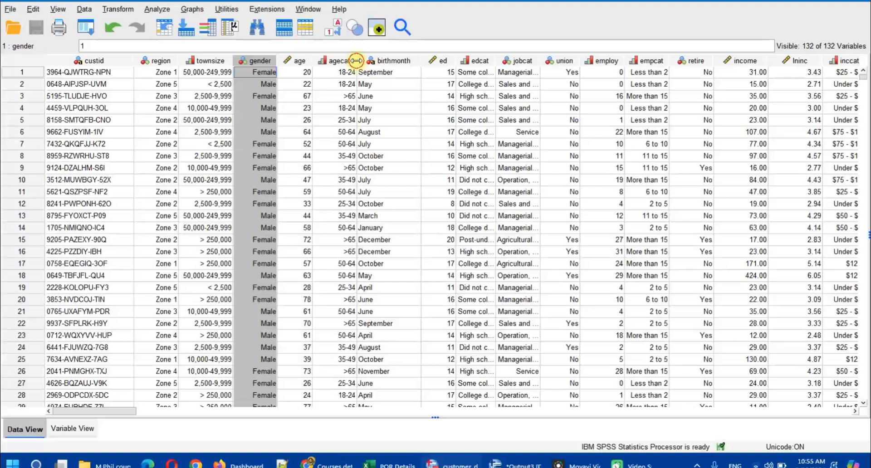
pyautogui.moveTo(355, 60); pyautogui.dragTo(386, 60)
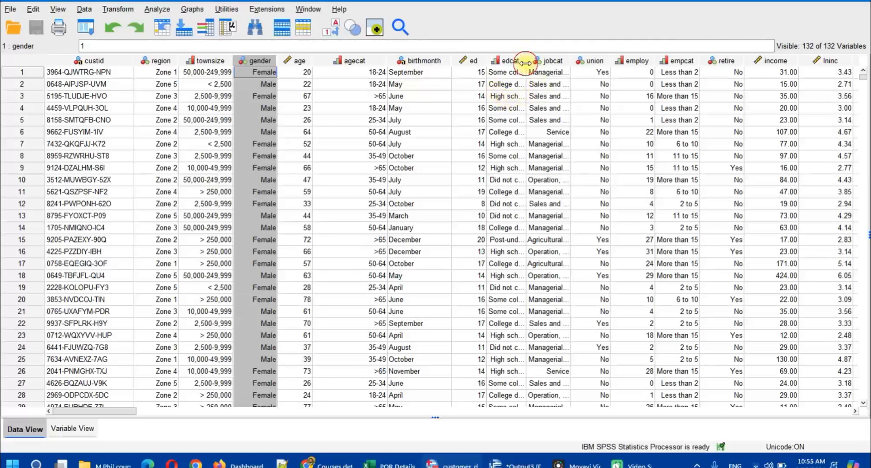
pyautogui.moveTo(525, 62); pyautogui.dragTo(549, 62)
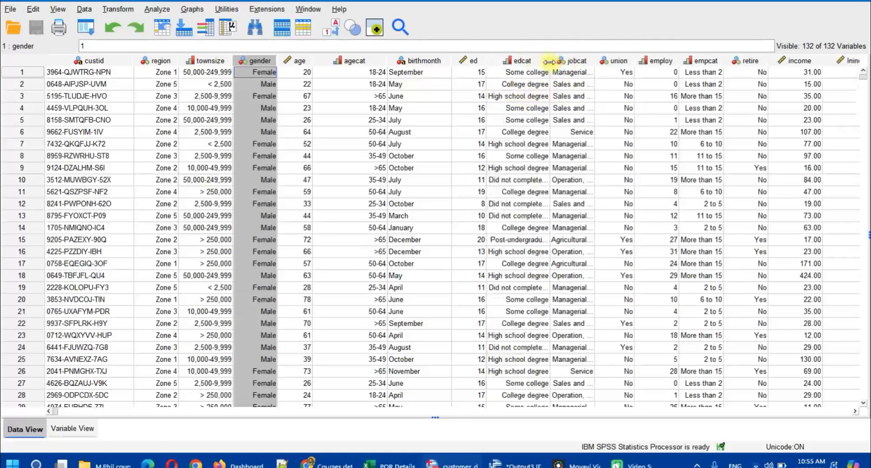
# Move the gender variable directly after jobcat and widen both columns in Data View
pyautogui.click(66, 429)
pyautogui.click(28, 94)
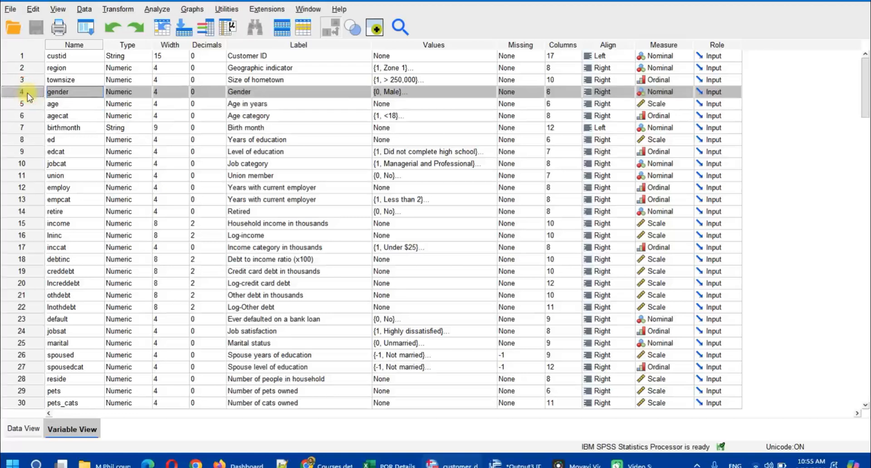
pyautogui.moveTo(27, 94); pyautogui.dragTo(36, 172)
pyautogui.click(23, 429)
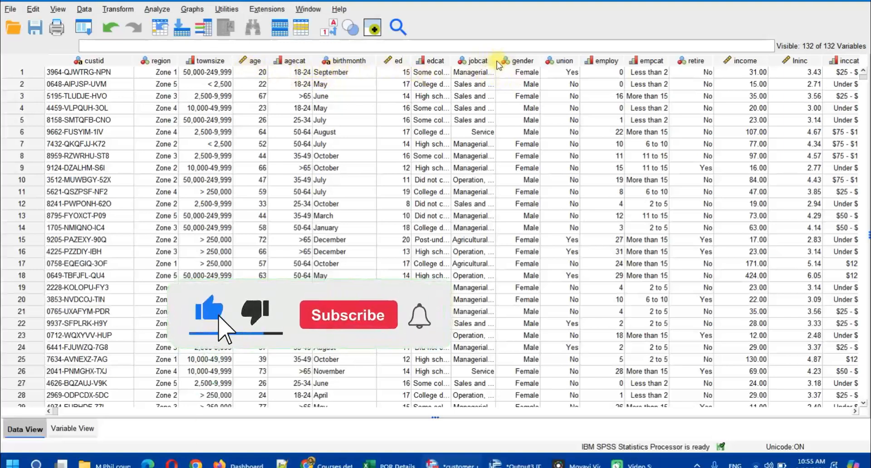
pyautogui.moveTo(498, 65); pyautogui.dragTo(639, 63)
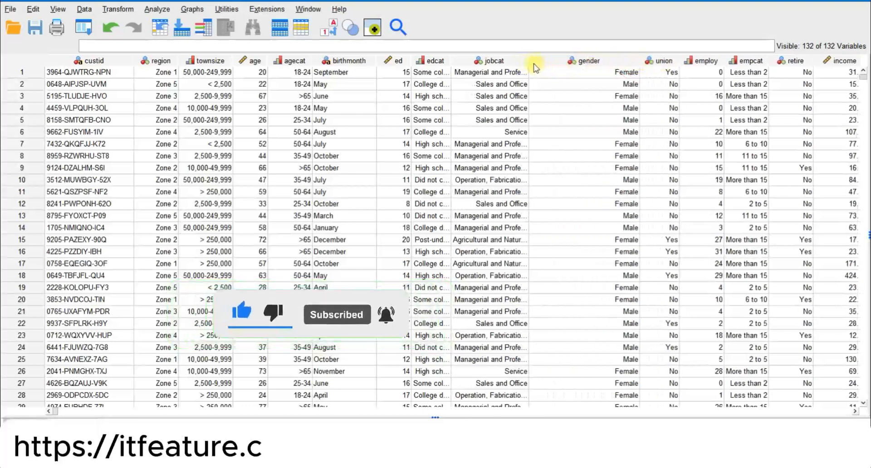
pyautogui.moveTo(528, 63); pyautogui.dragTo(557, 64)
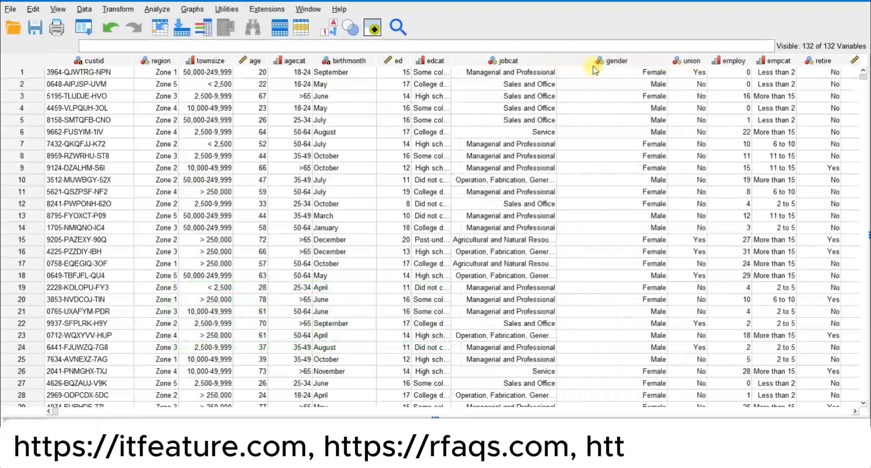
# Examine the jobcat and gender pairs of cases 1, 7 to 9 and 11, and return to the crosstabulation output
pyautogui.click(521, 74)
pyautogui.click(624, 75)
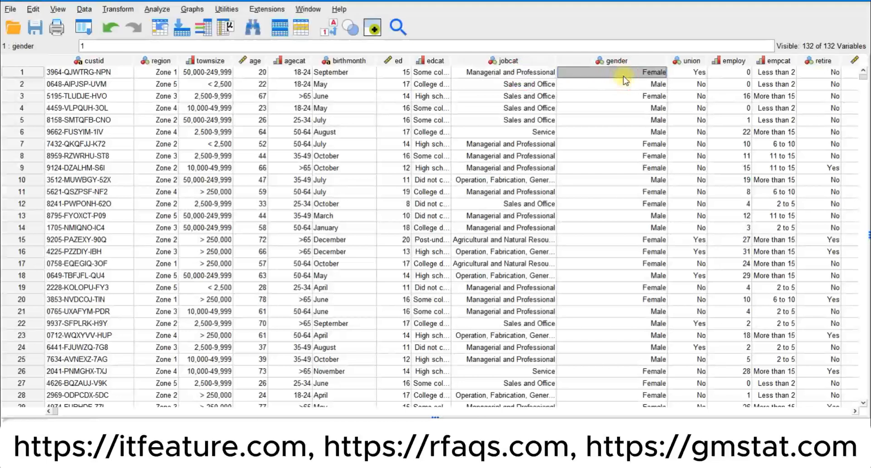
pyautogui.click(531, 146)
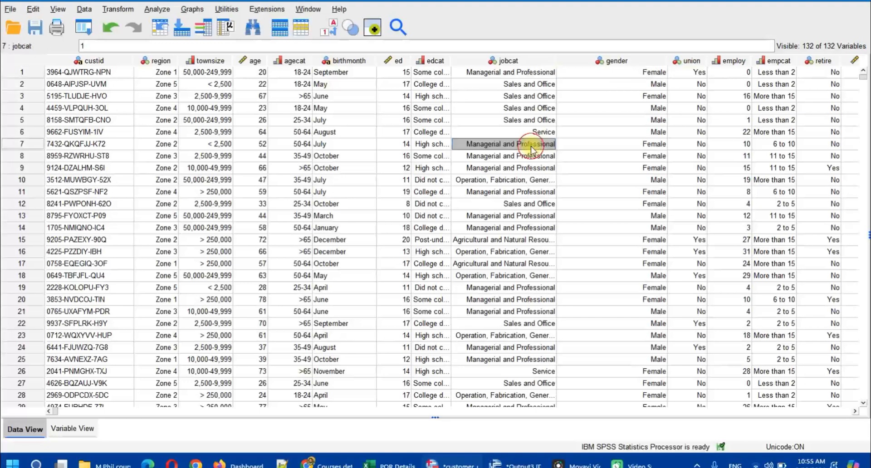
pyautogui.hotkey('shift', 'Right')
pyautogui.hotkey('shift', 'Down')
pyautogui.hotkey('shift', 'Down')
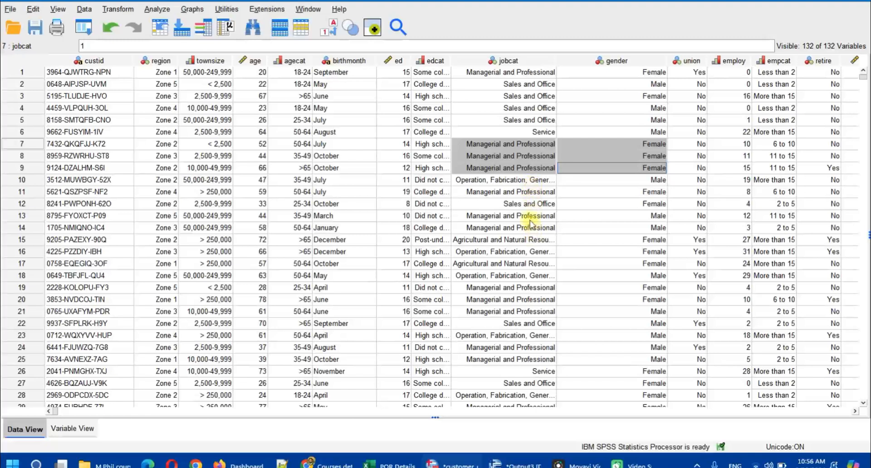
pyautogui.moveTo(533, 194); pyautogui.dragTo(614, 194)
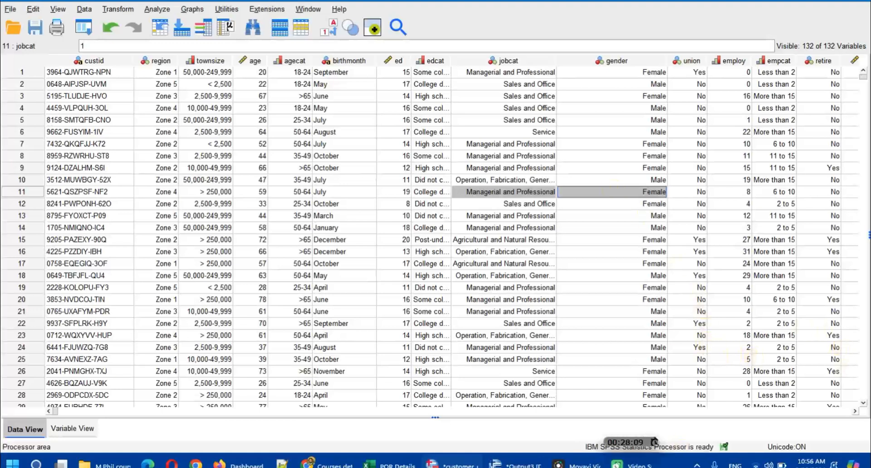
pyautogui.click(526, 464)
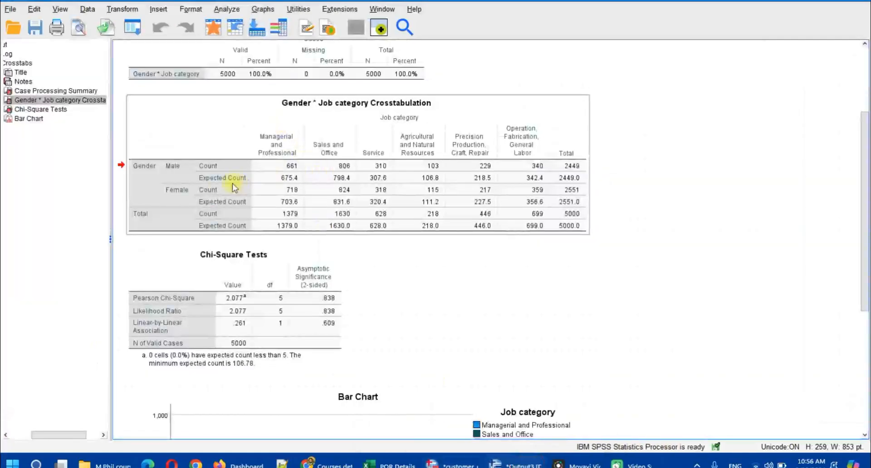